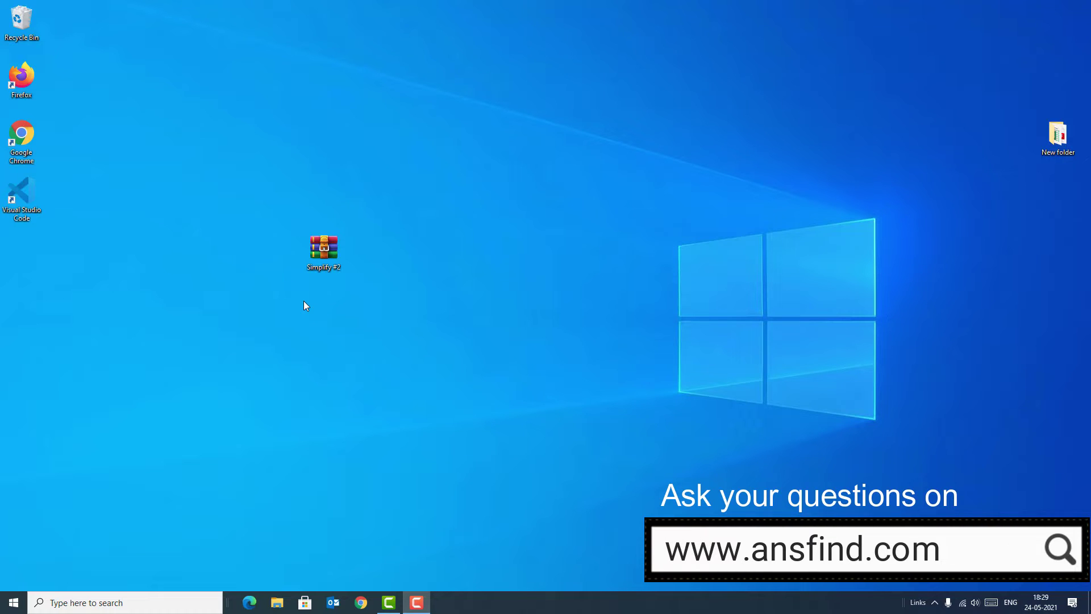
Bring up Chrome with the tutorial video and scroll down to its description.
click(361, 602)
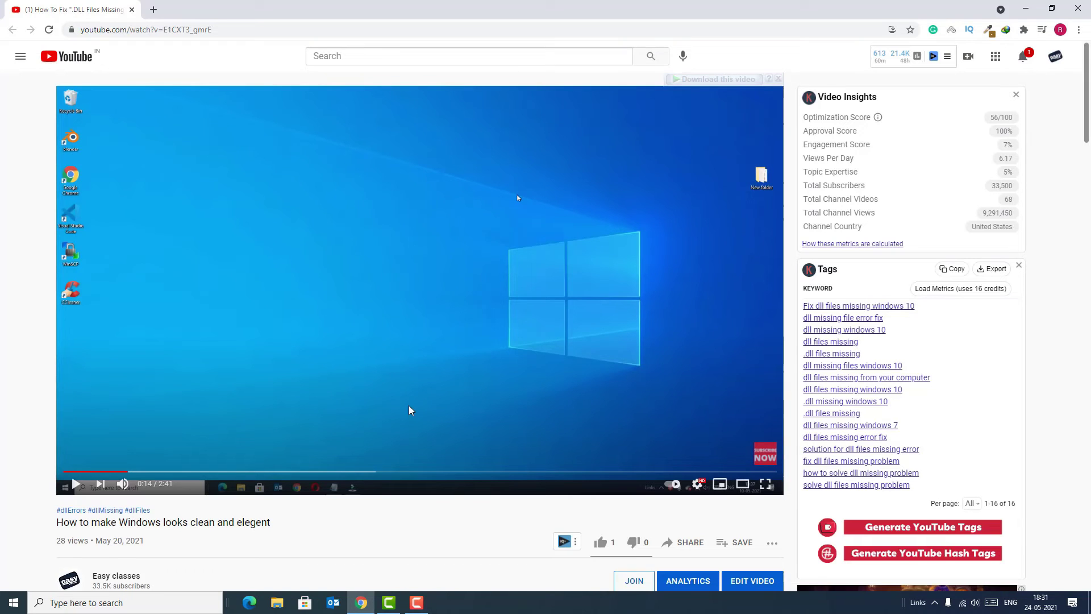
scroll(412, 410, down, 4)
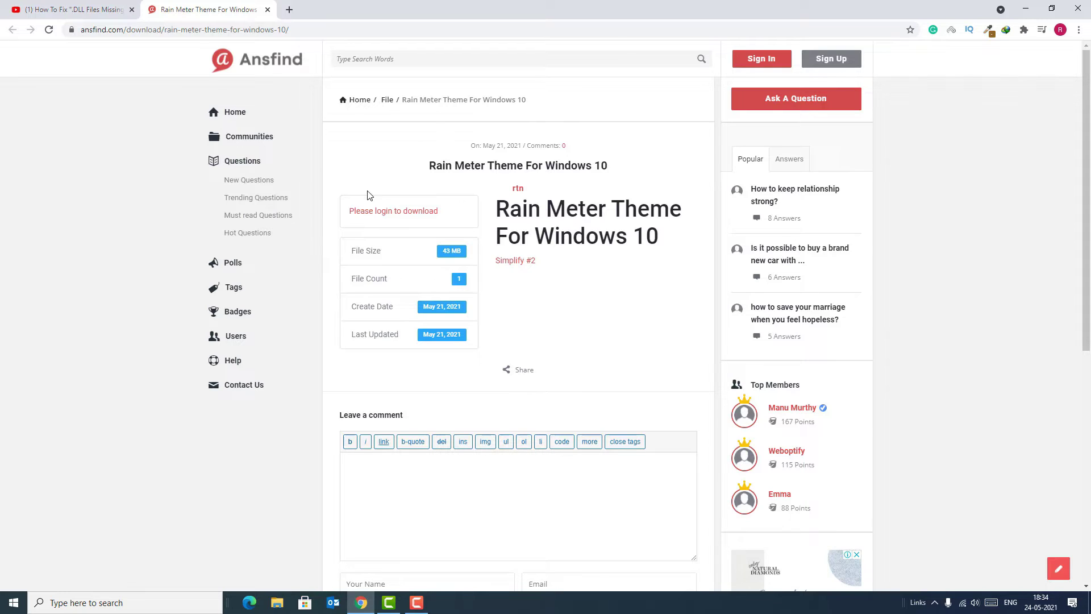
Sign in to Ansfind, save the login details in the browser, and close the login page.
click(367, 210)
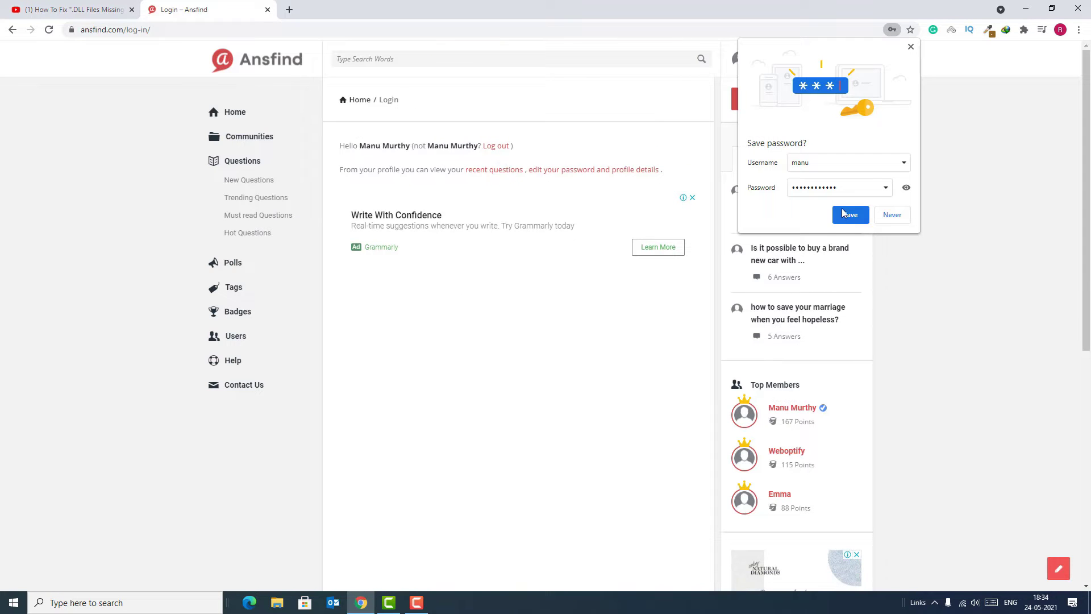
click(849, 214)
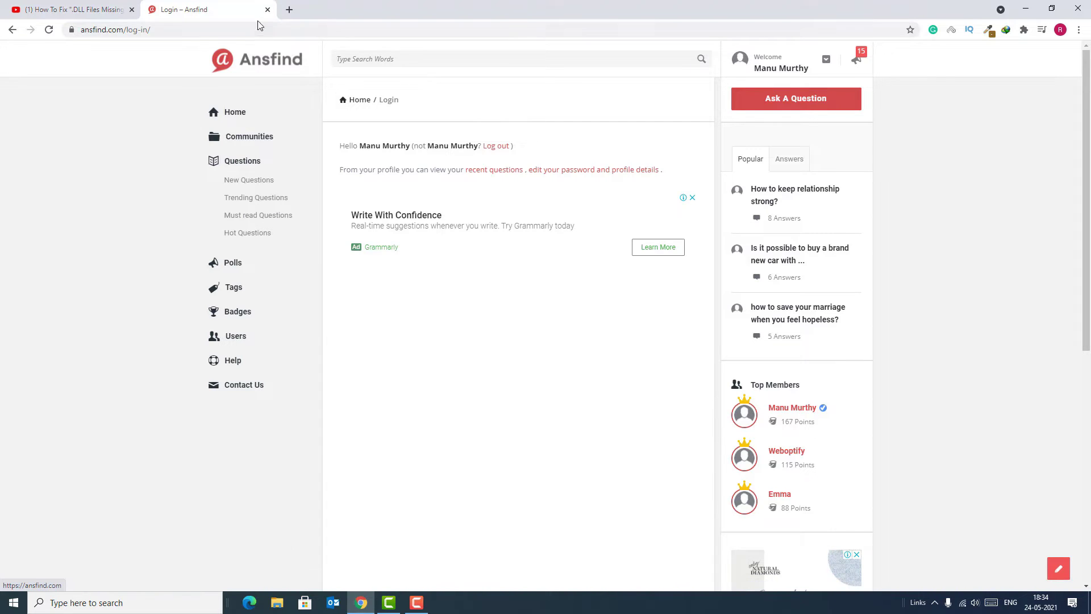
click(267, 9)
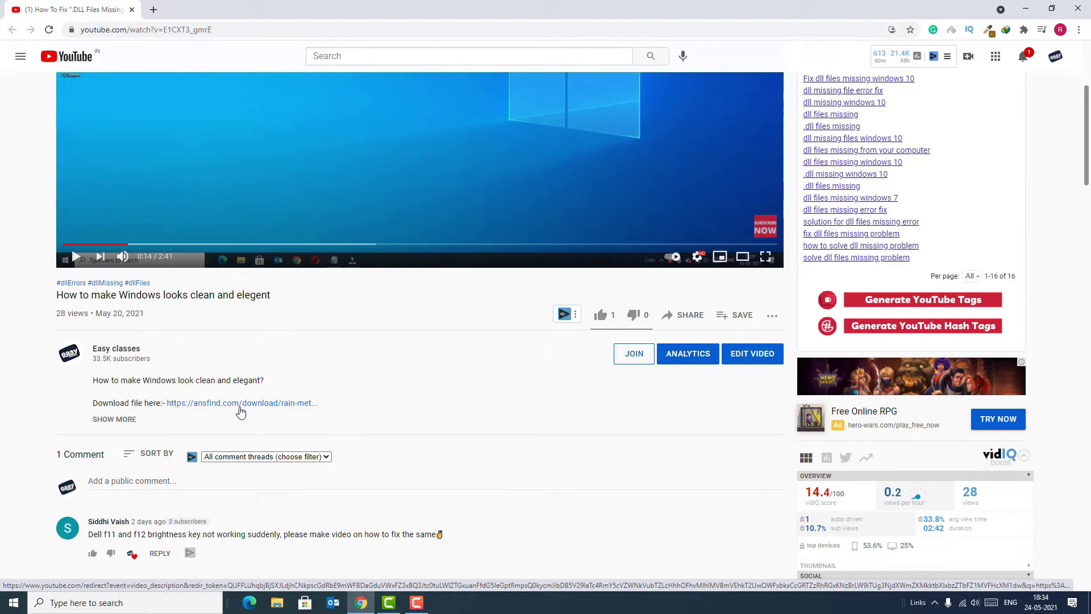
Download Simplify-2.zip from the Rain Meter theme page into a newly created download folder.
click(241, 403)
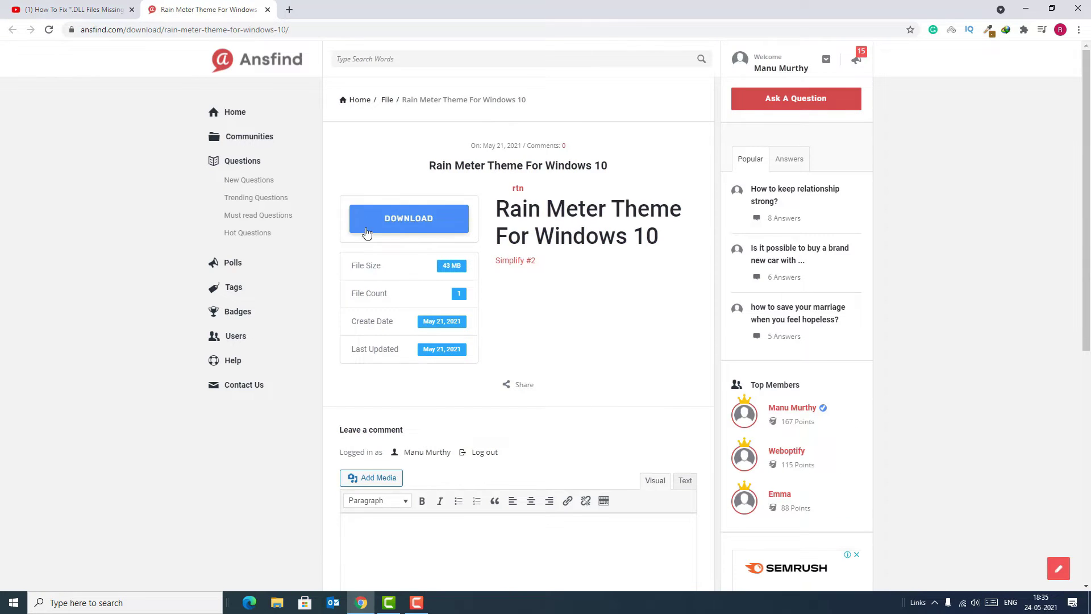
click(425, 221)
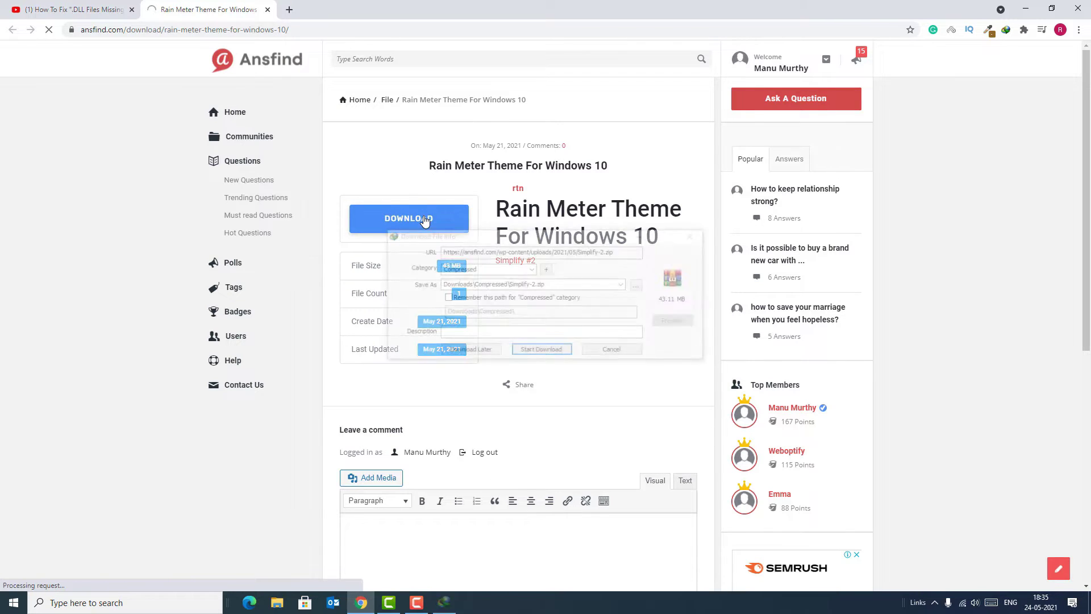
click(528, 352)
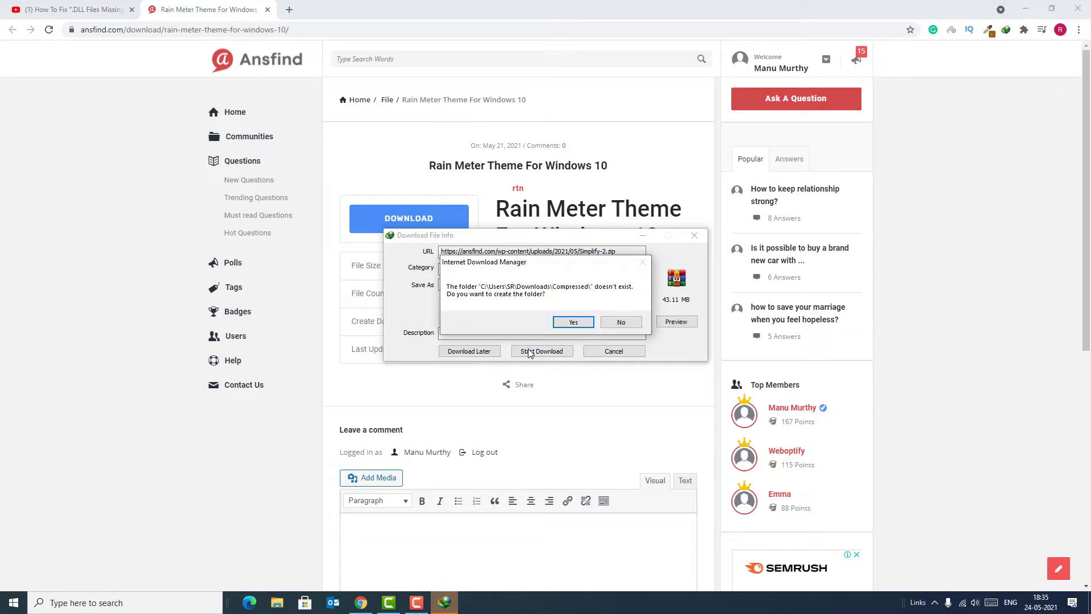
click(565, 321)
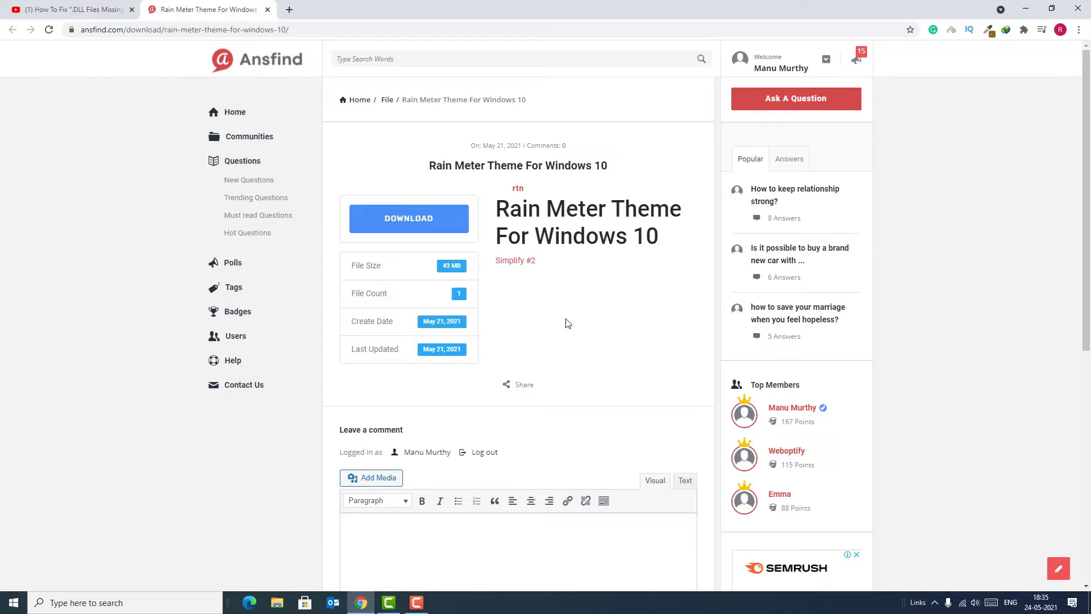
Show the desktop and extract the Simplify #2 archive in place with Extract Here.
click(1088, 603)
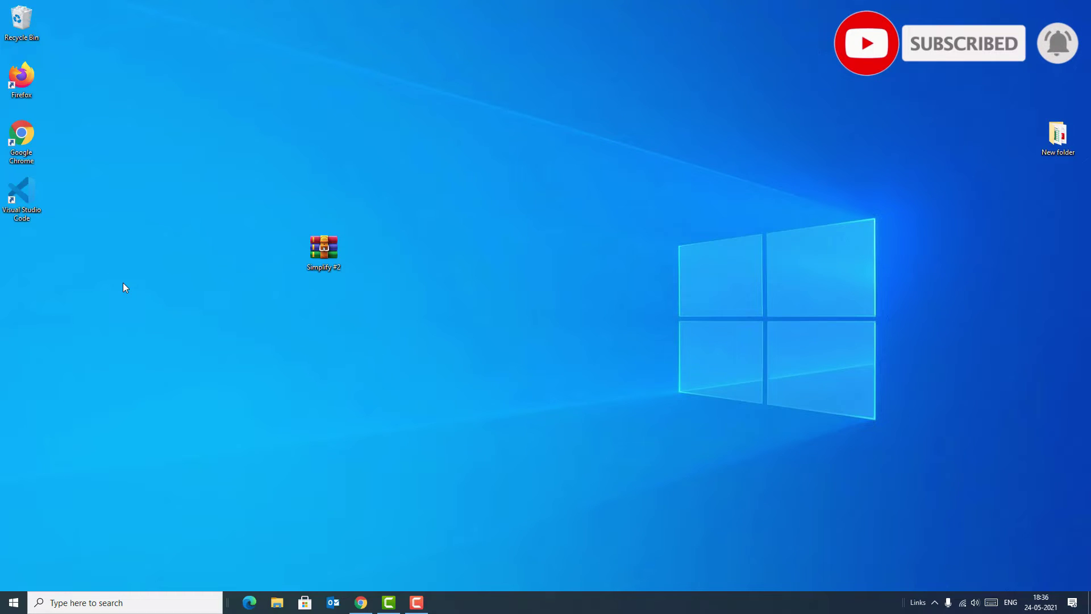
right_click(329, 241)
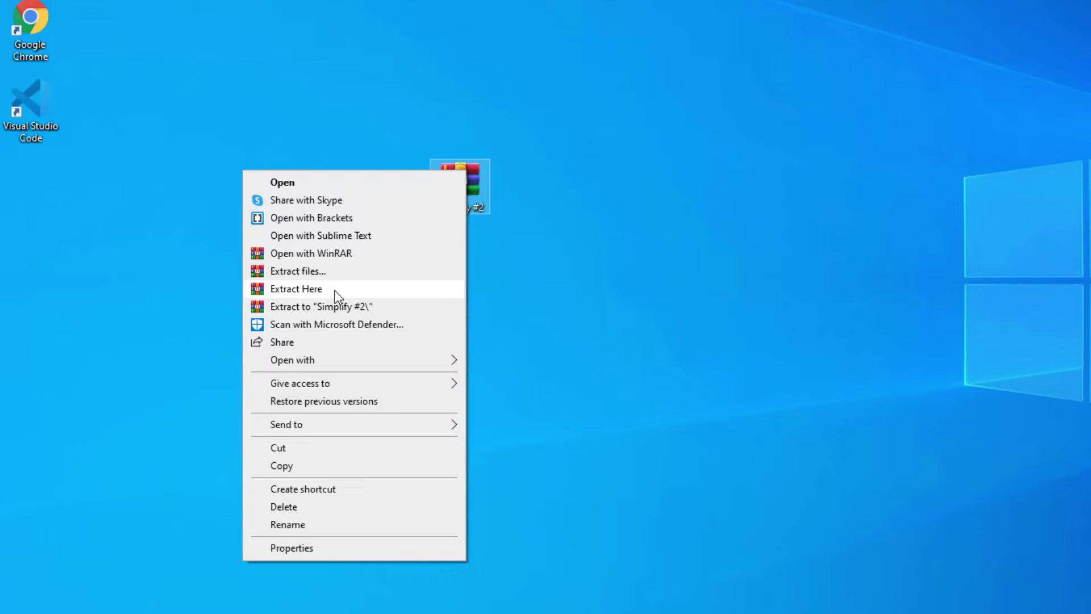
click(292, 291)
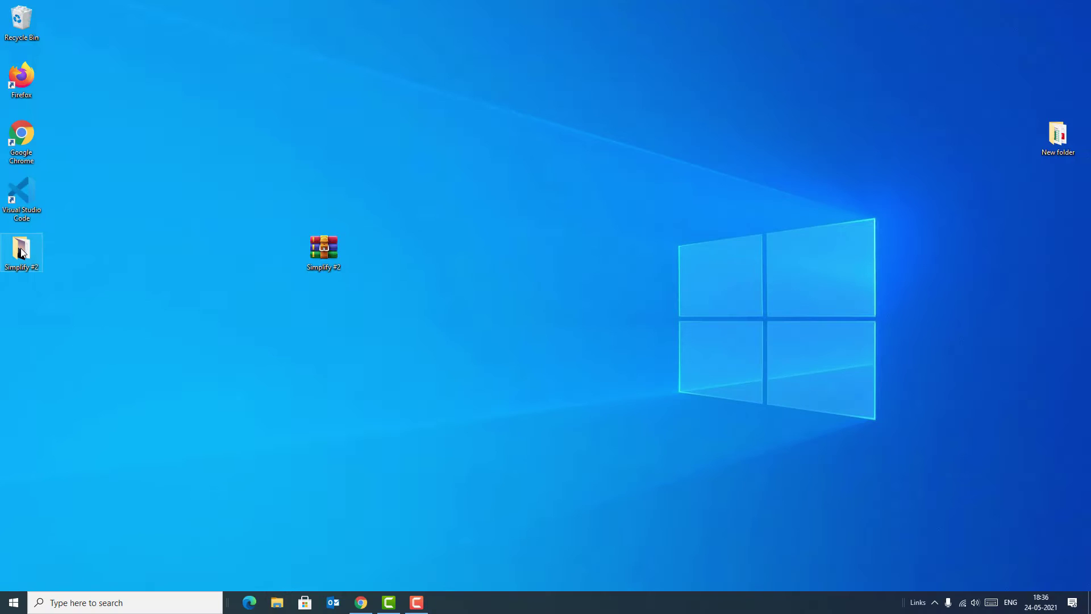
Install Rainmeter 4.3.1 in English from Simplify #2\1. Rainmeter, dismissing the IObit popup.
double_click(31, 183)
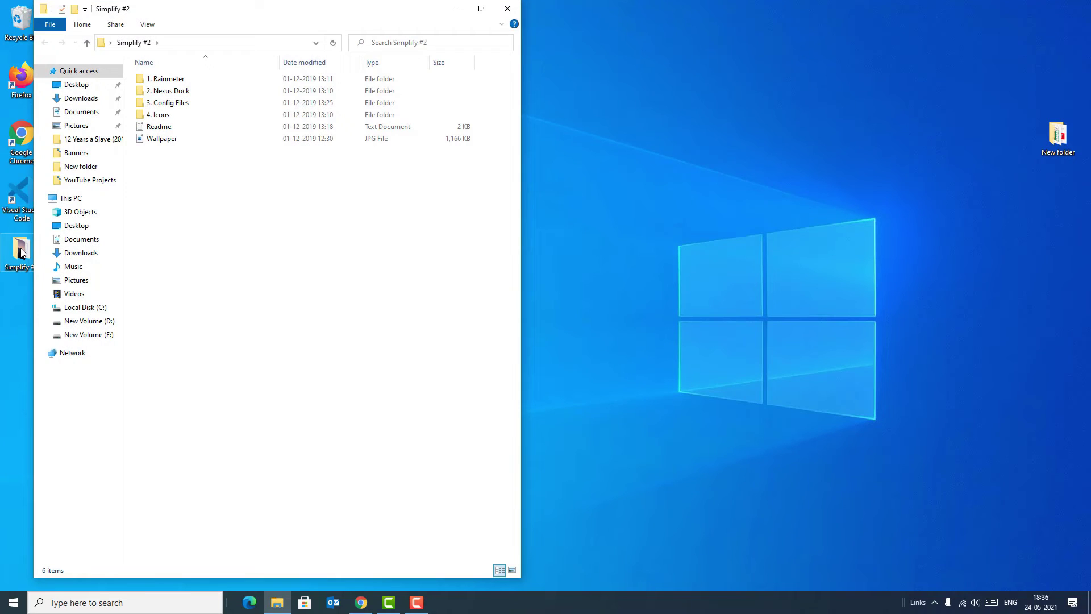
double_click(174, 83)
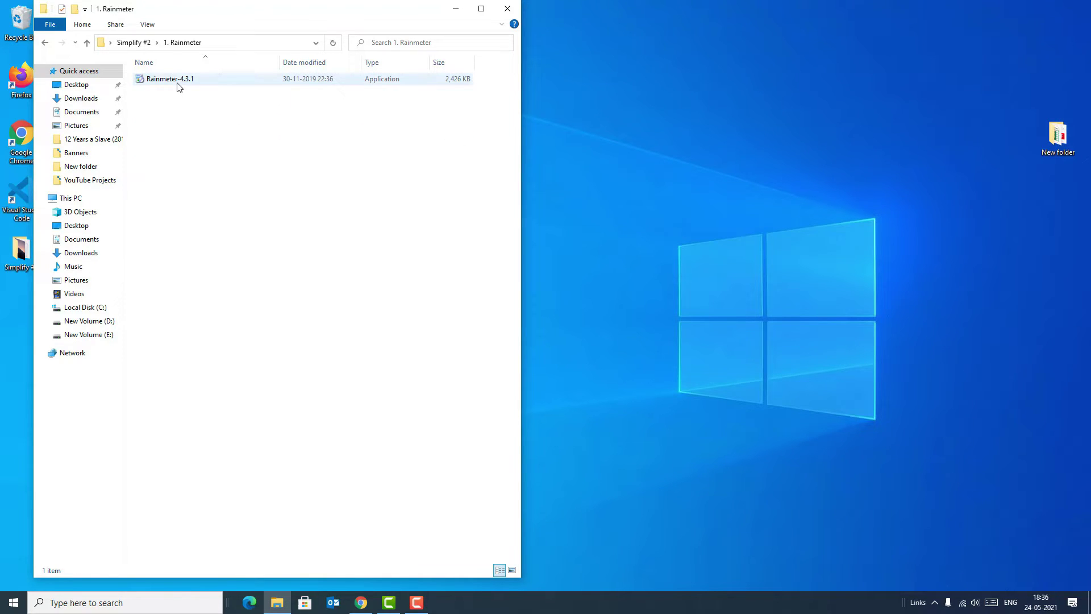
double_click(178, 85)
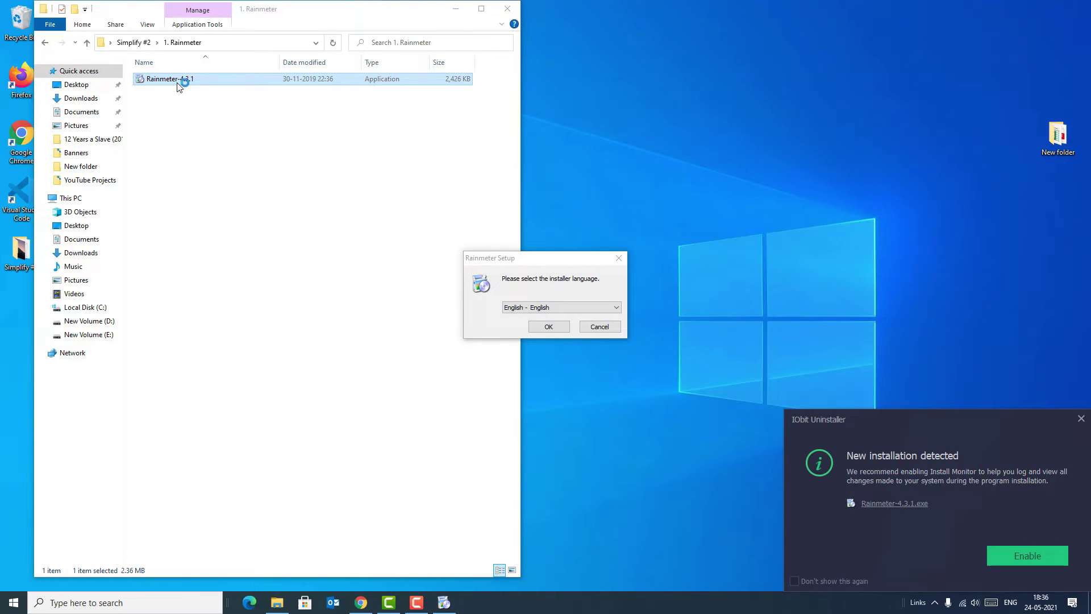
click(541, 329)
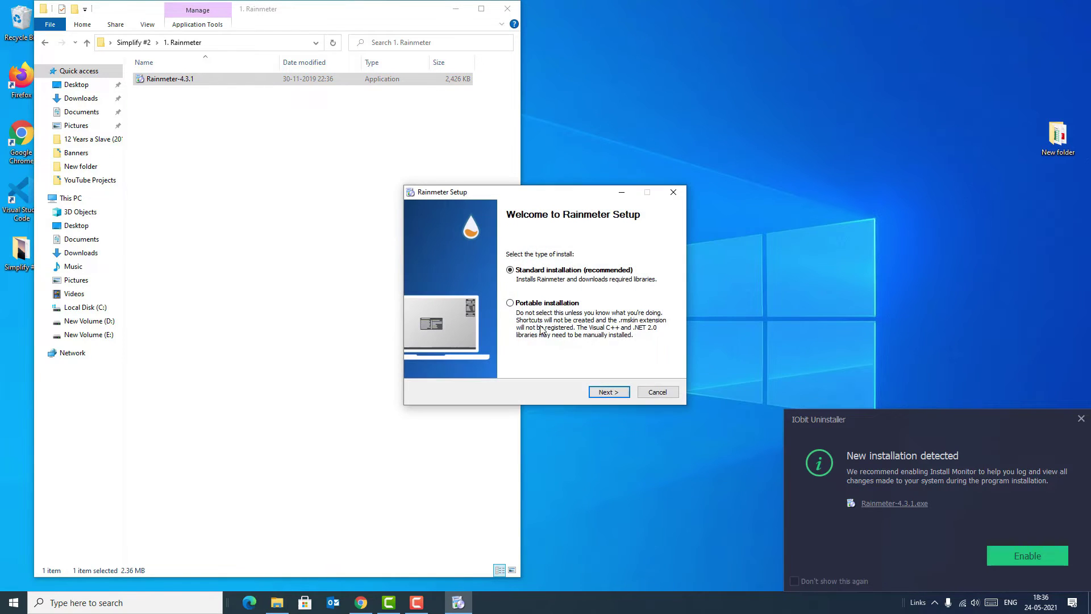
click(608, 393)
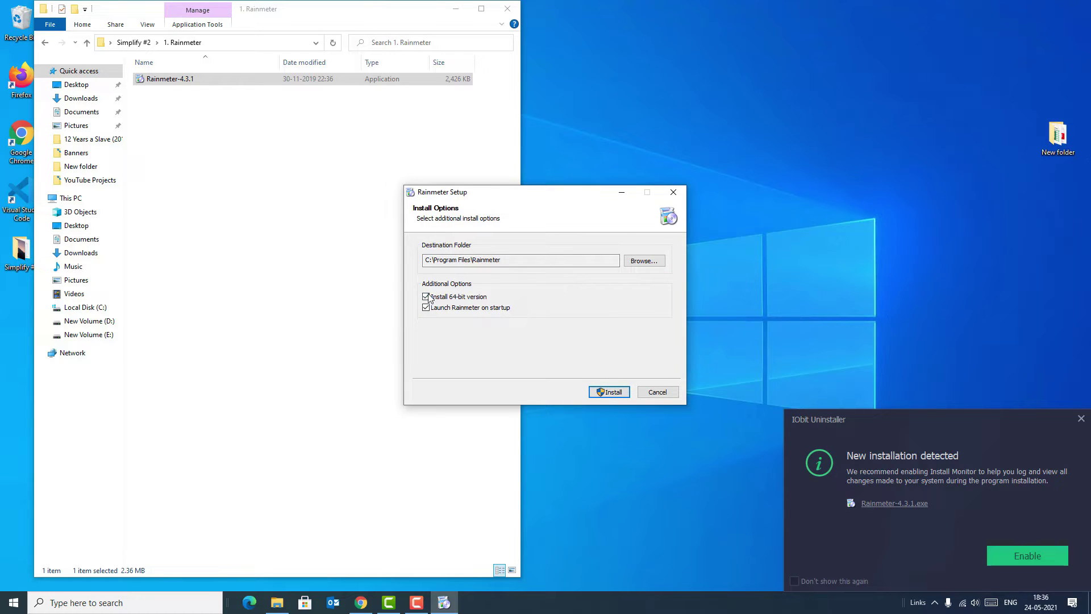
click(610, 393)
click(1080, 419)
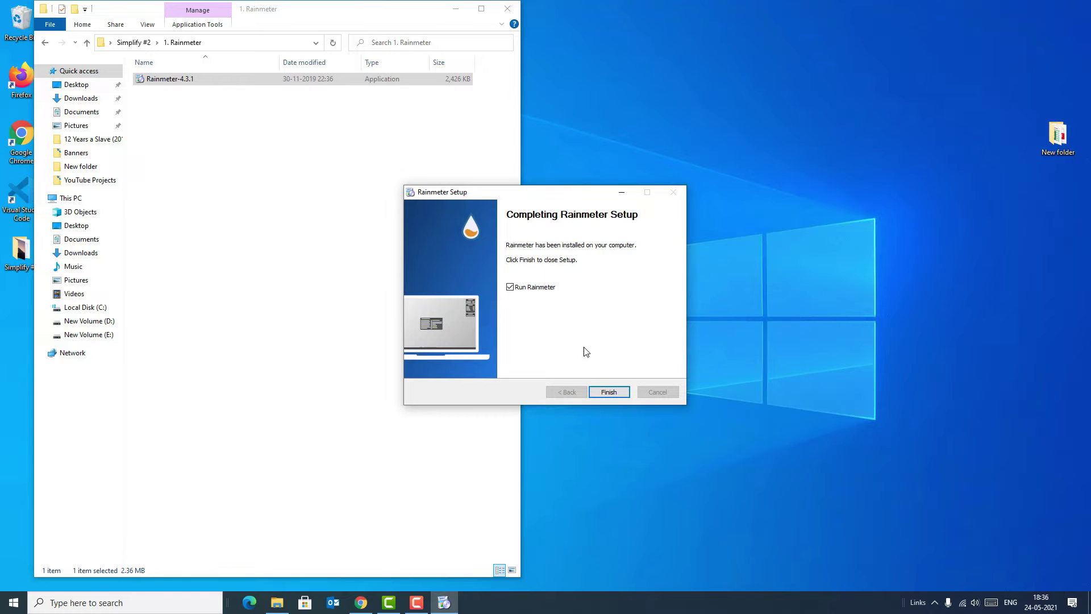
click(608, 392)
Unload the default Welcome, Disks and System skins from the desktop.
right_click(586, 243)
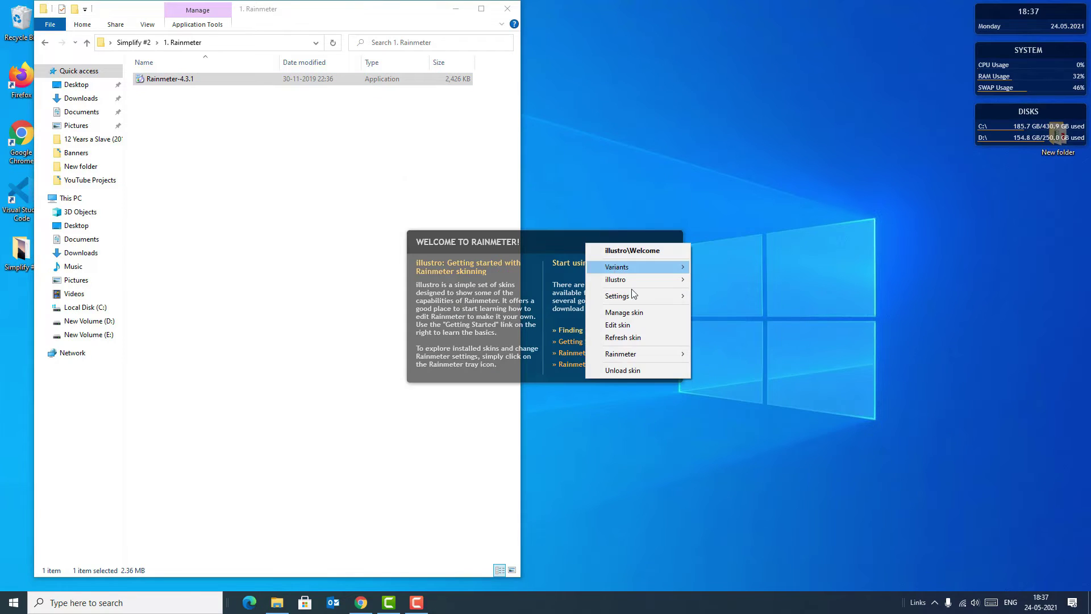
click(618, 370)
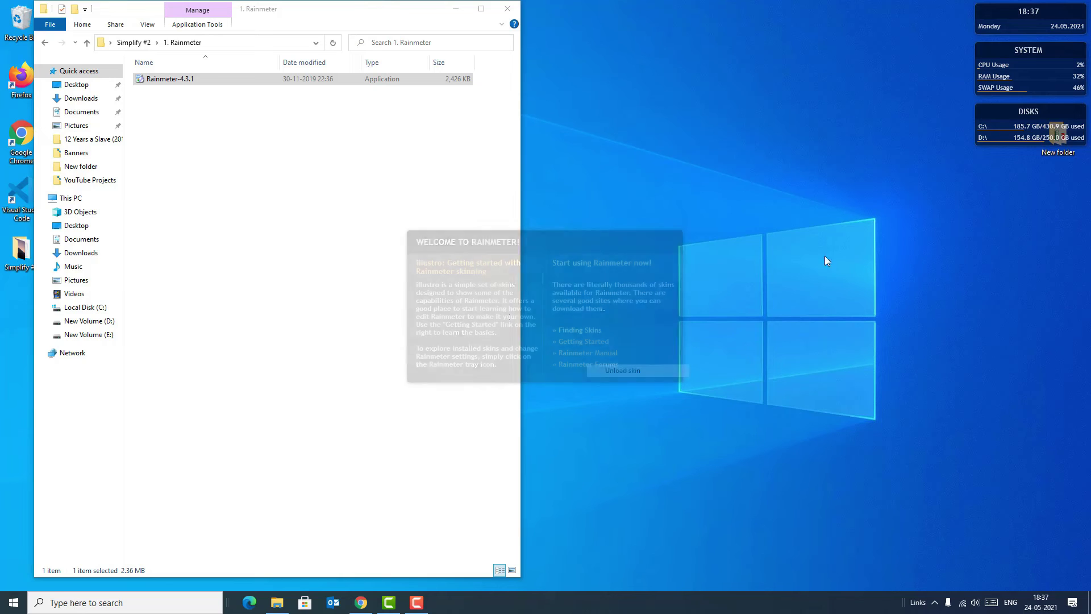
right_click(995, 113)
click(1029, 241)
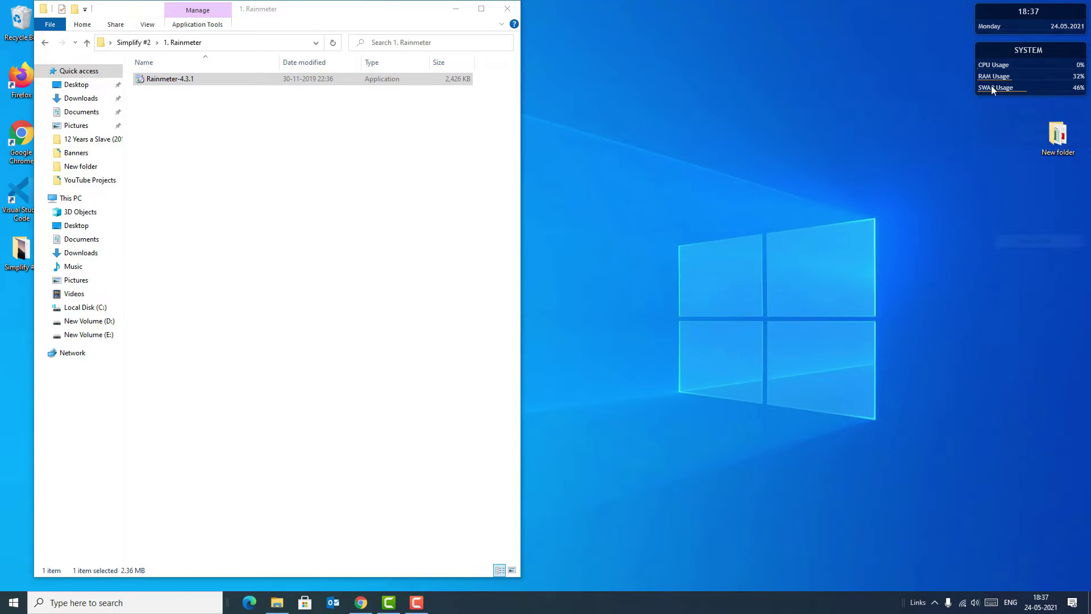
right_click(1003, 48)
click(1029, 172)
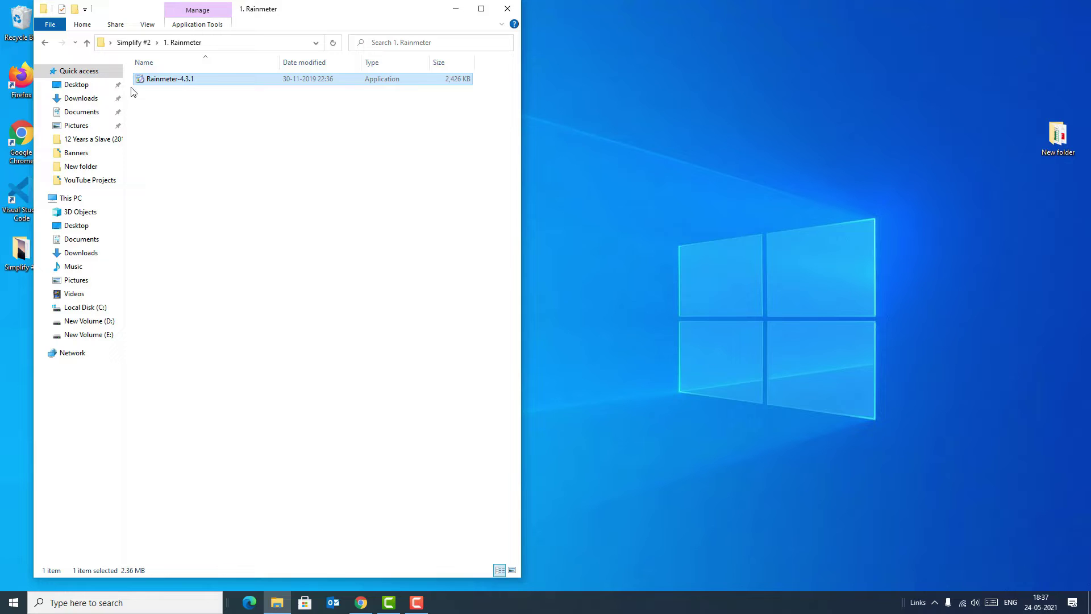
Install Nexus from 2. Nexus Dock with English, default location and Start Menu folder, then launch it.
click(46, 44)
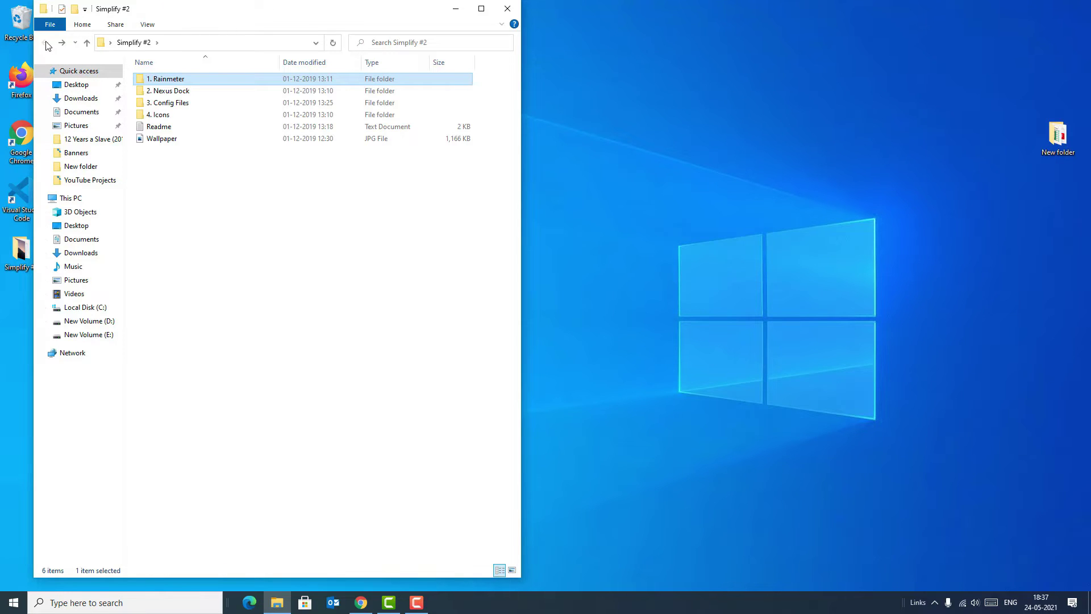
double_click(169, 93)
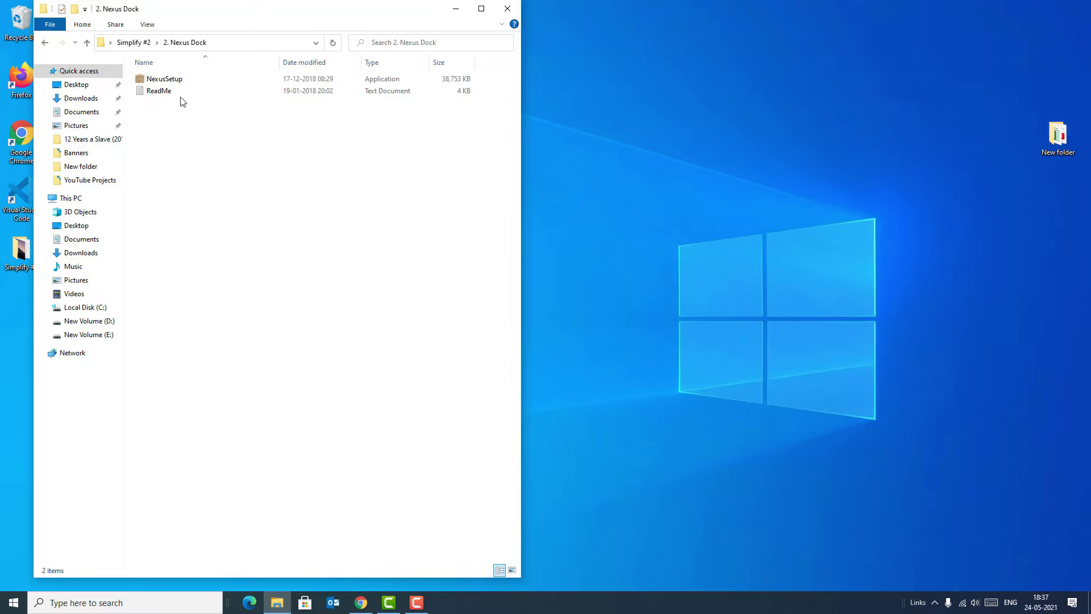
double_click(153, 83)
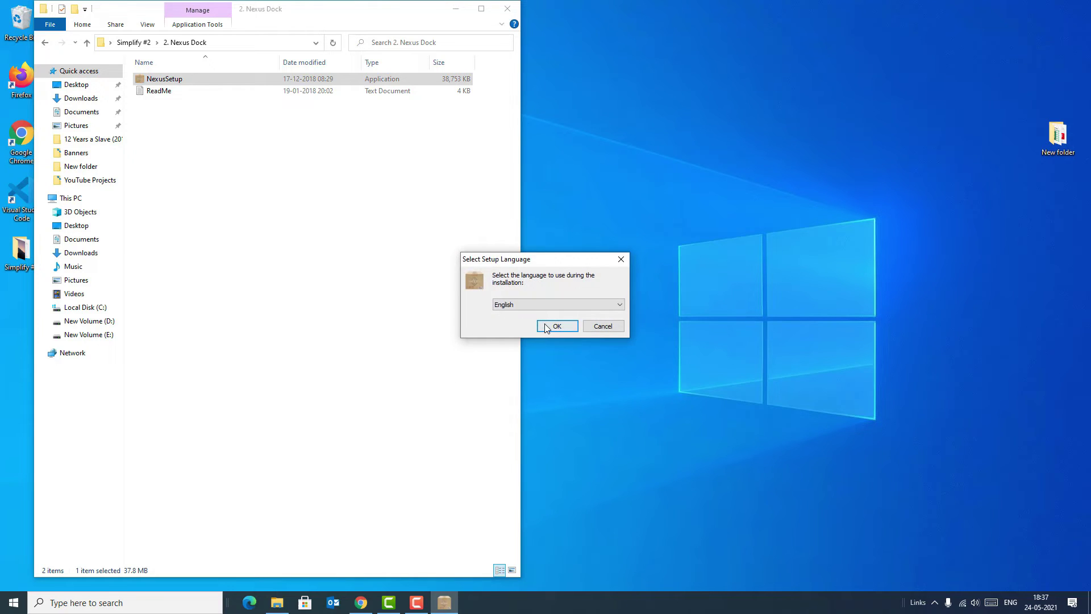
click(546, 327)
click(608, 392)
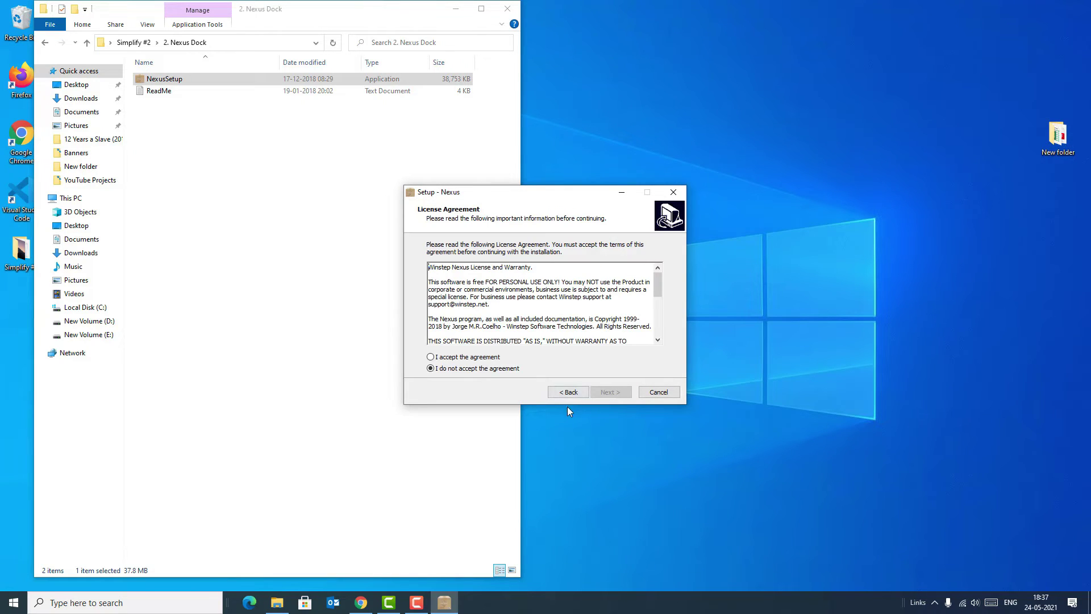
click(455, 358)
click(605, 392)
click(606, 390)
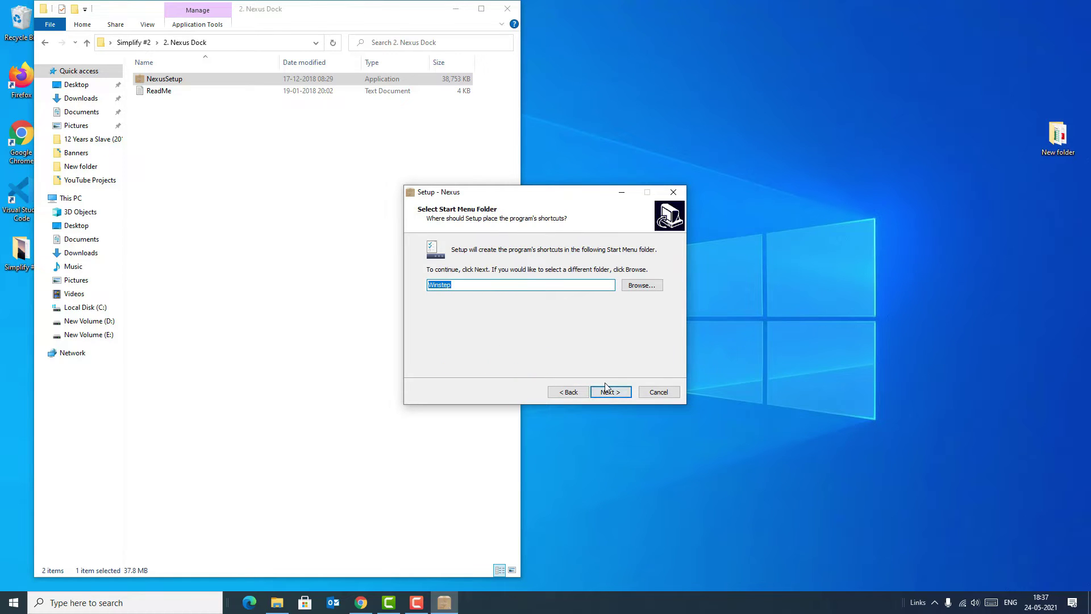
click(618, 395)
click(615, 393)
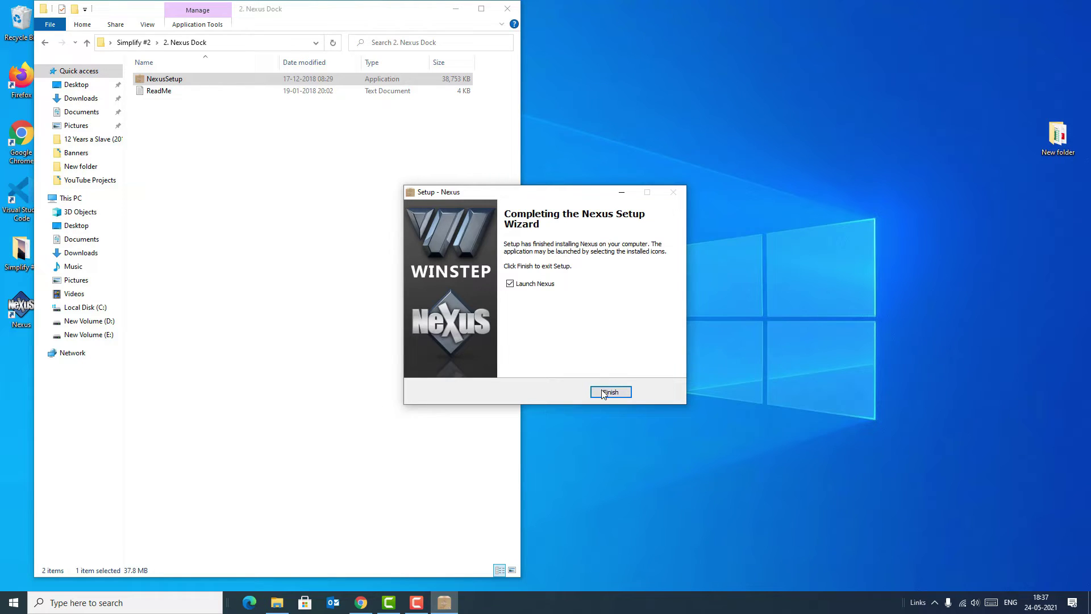
click(605, 393)
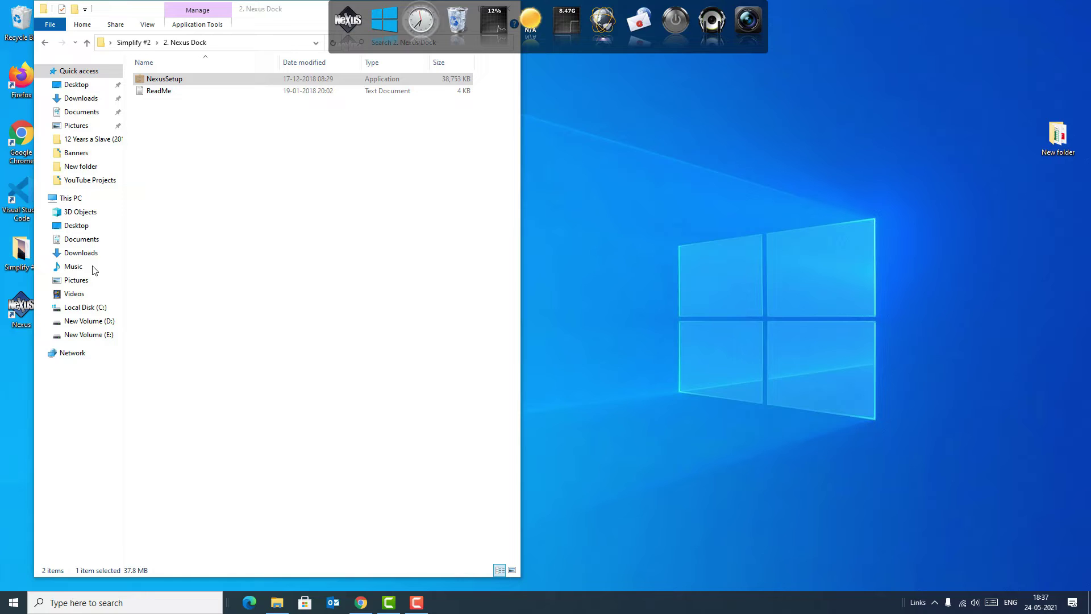
Copy the Mond folder from 3. Config Files into the Rainmeter Skins folder.
click(45, 43)
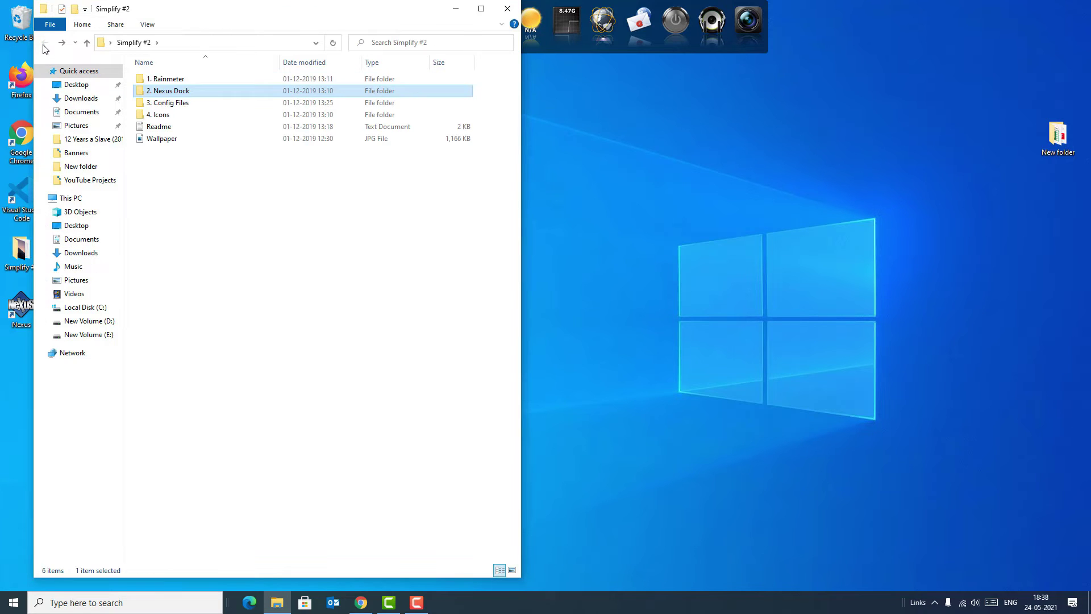
double_click(180, 105)
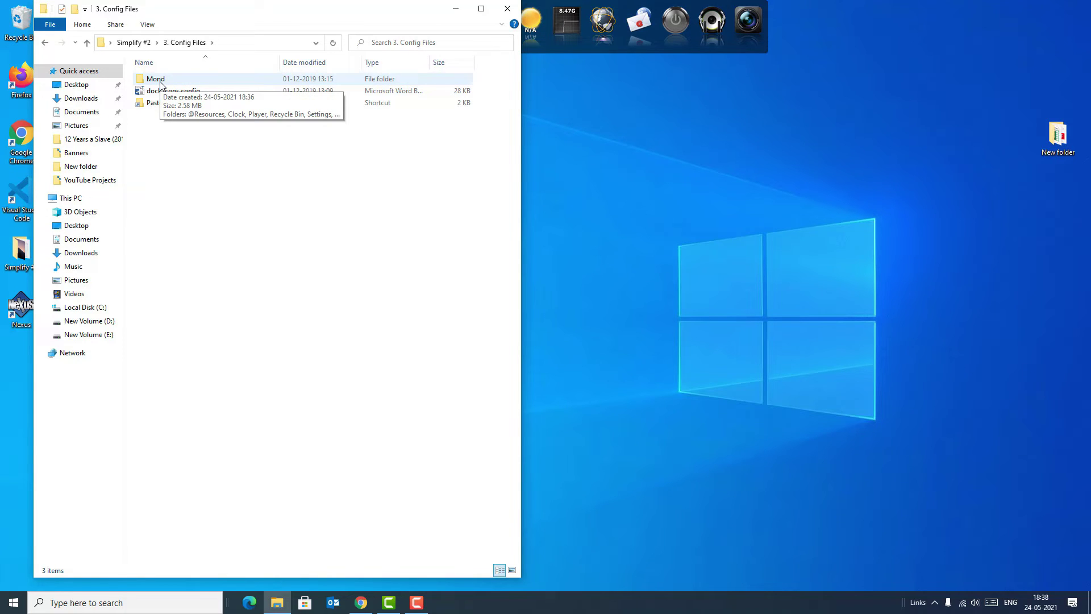
right_click(160, 85)
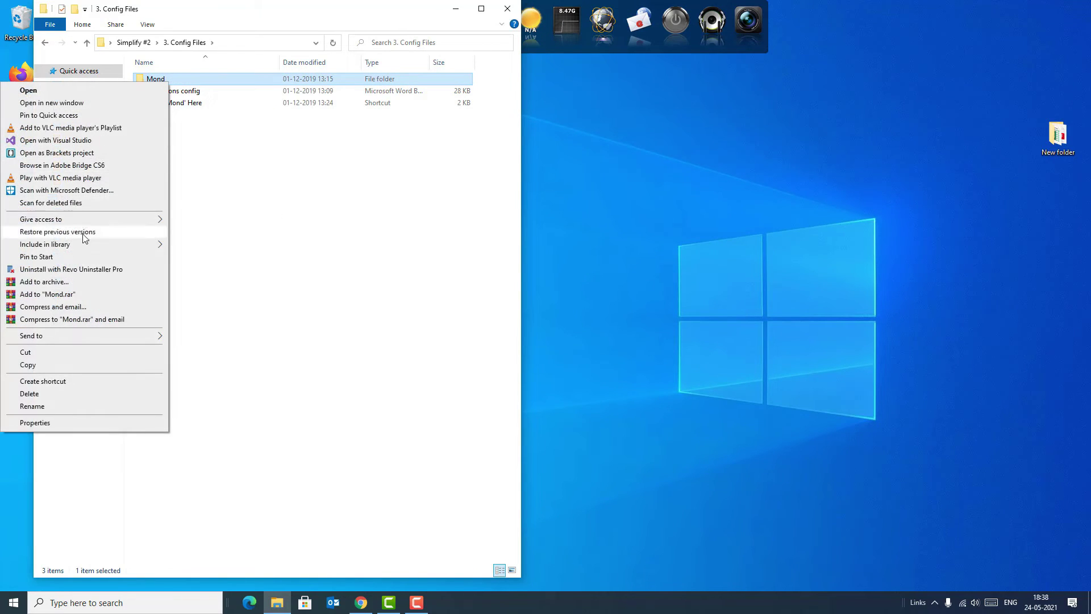
click(61, 365)
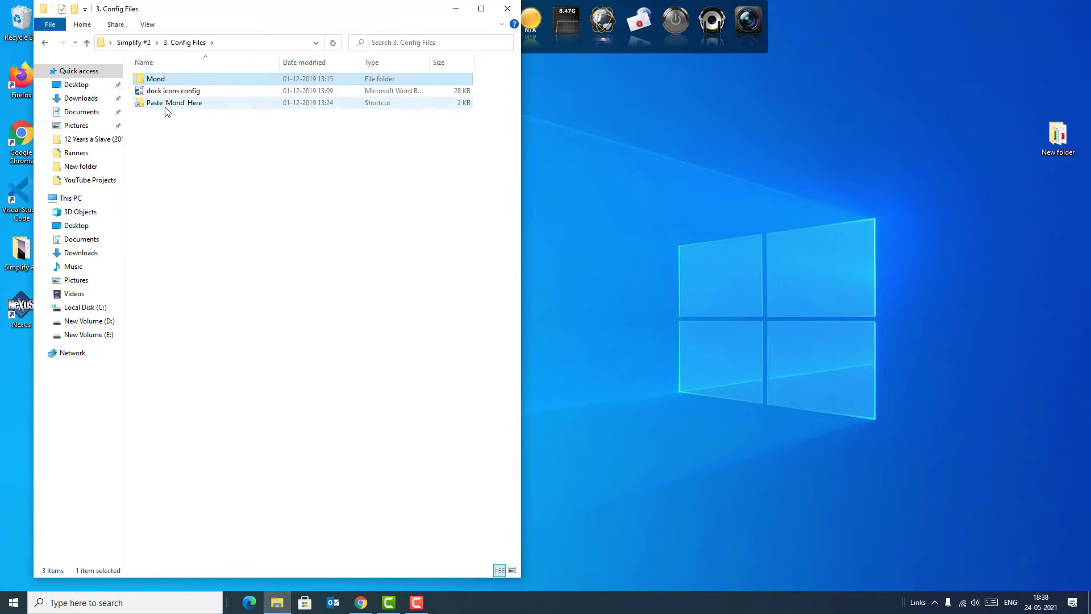
double_click(181, 104)
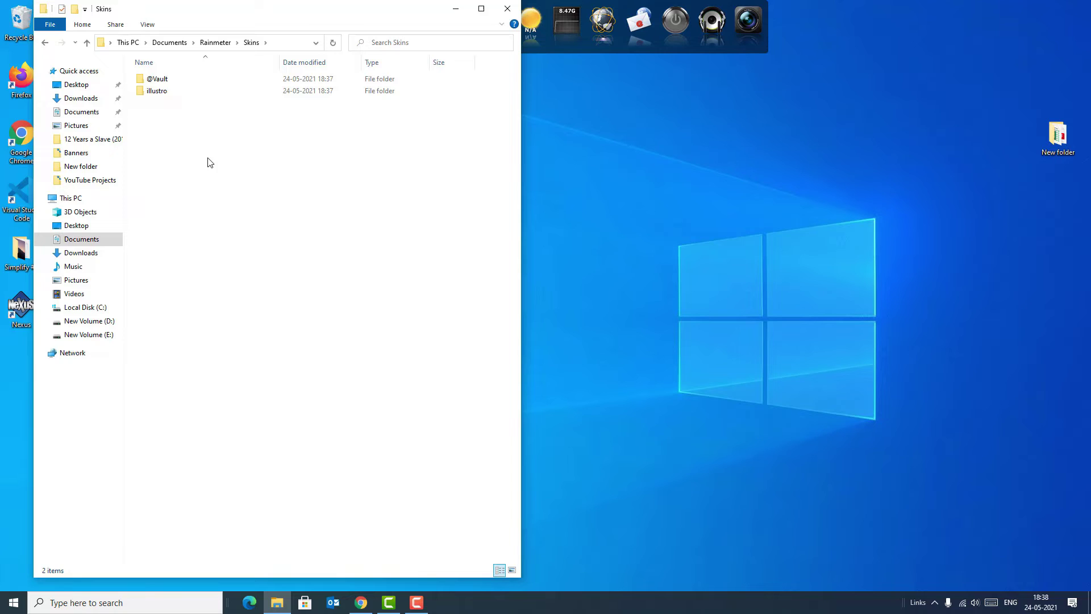
right_click(195, 142)
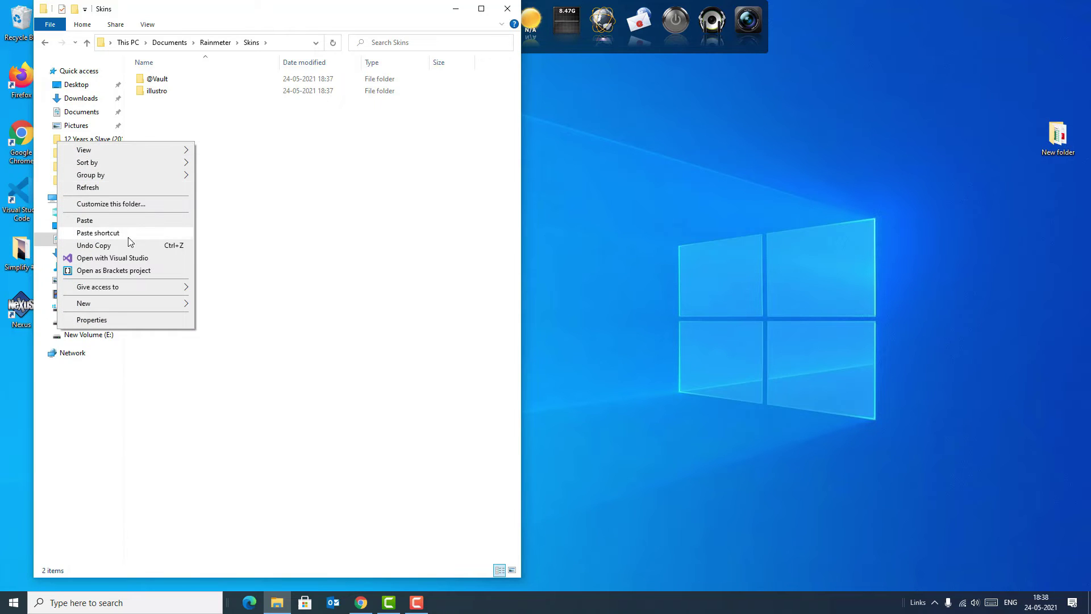
click(128, 225)
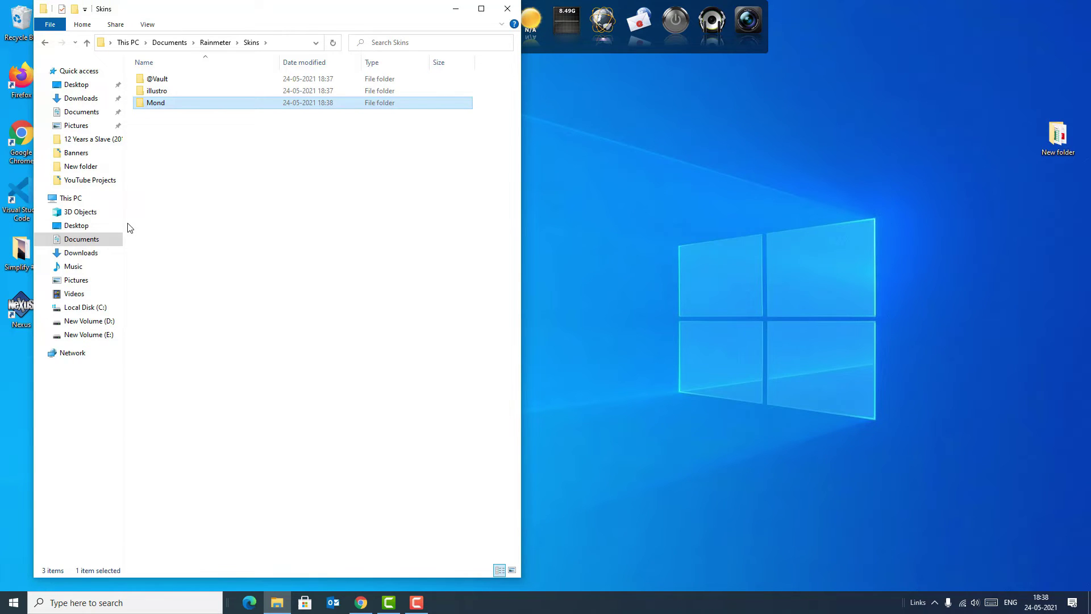
Go back to the Simplify #2 folder and select the Wallpaper image.
click(210, 205)
click(44, 43)
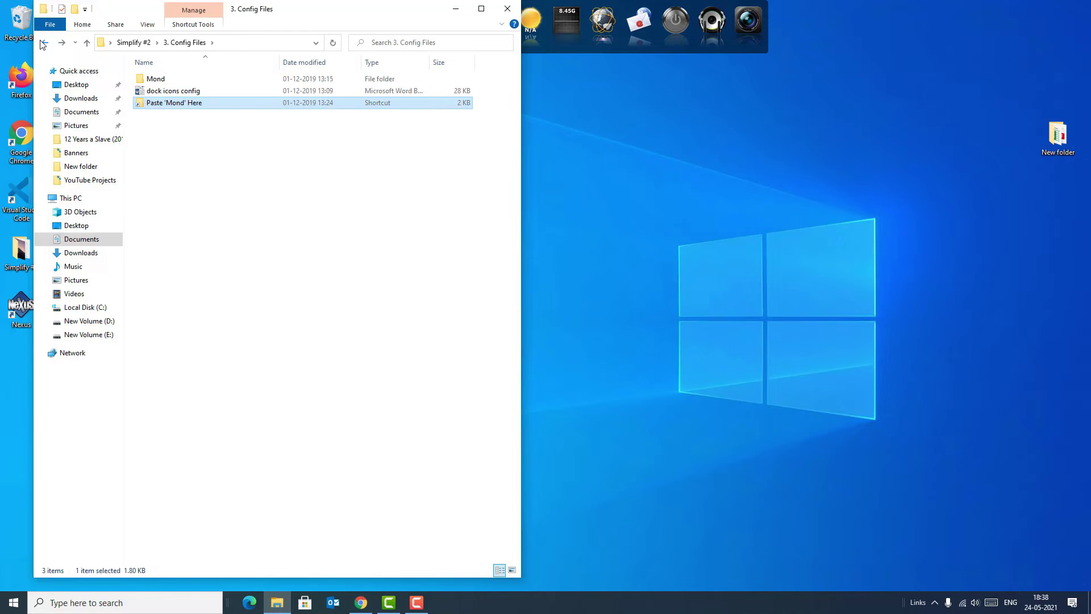
click(44, 43)
click(163, 140)
Set the Wallpaper image as the desktop background and close the File Explorer window.
right_click(163, 141)
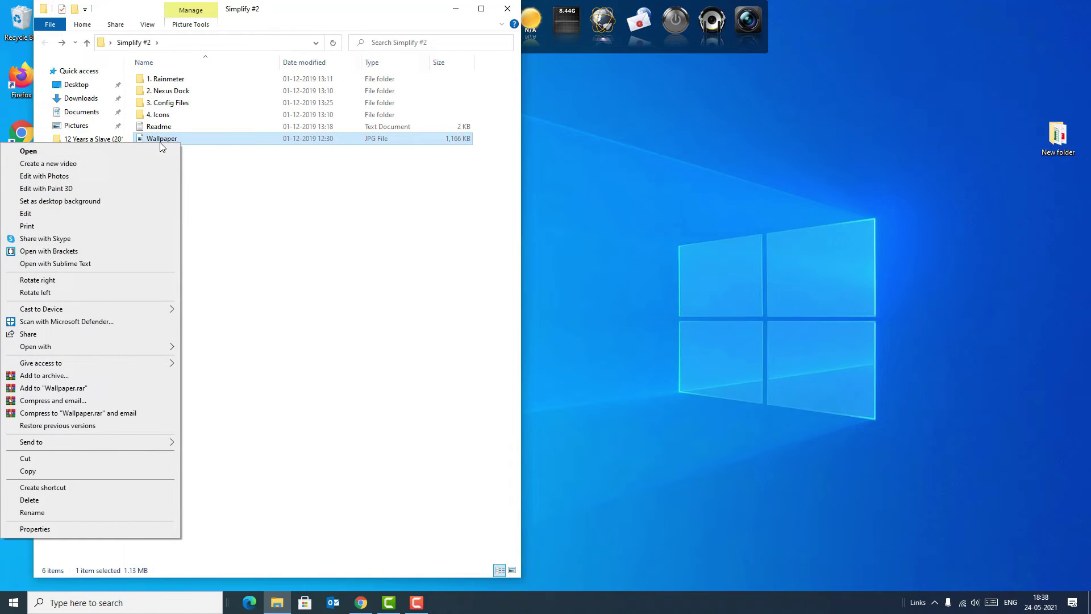
click(121, 205)
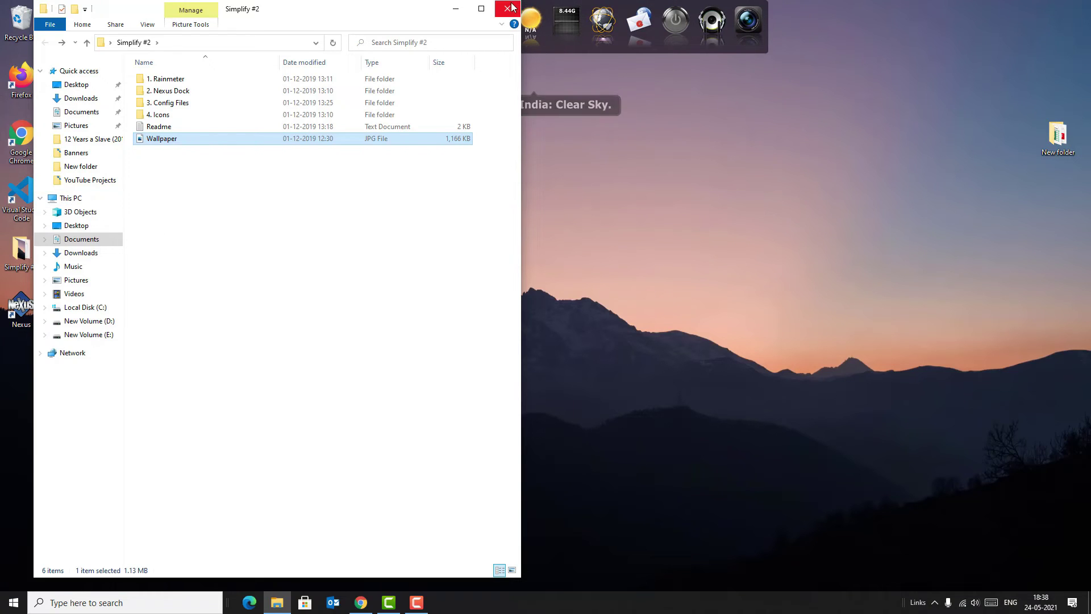
click(508, 9)
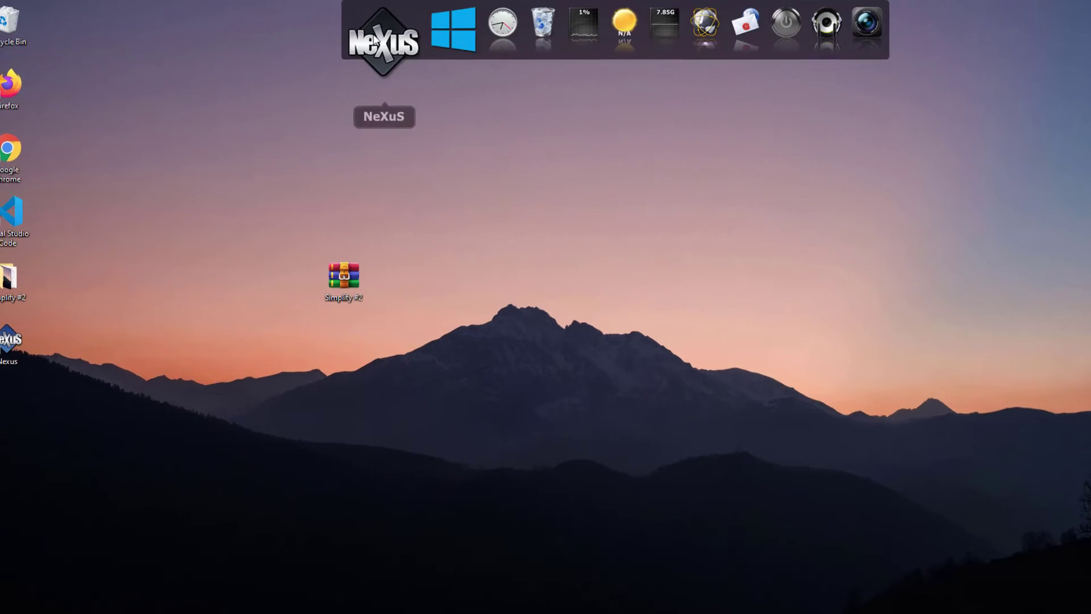
Set the Nexus dock's screen position to Bottom Screen Edge.
right_click(374, 40)
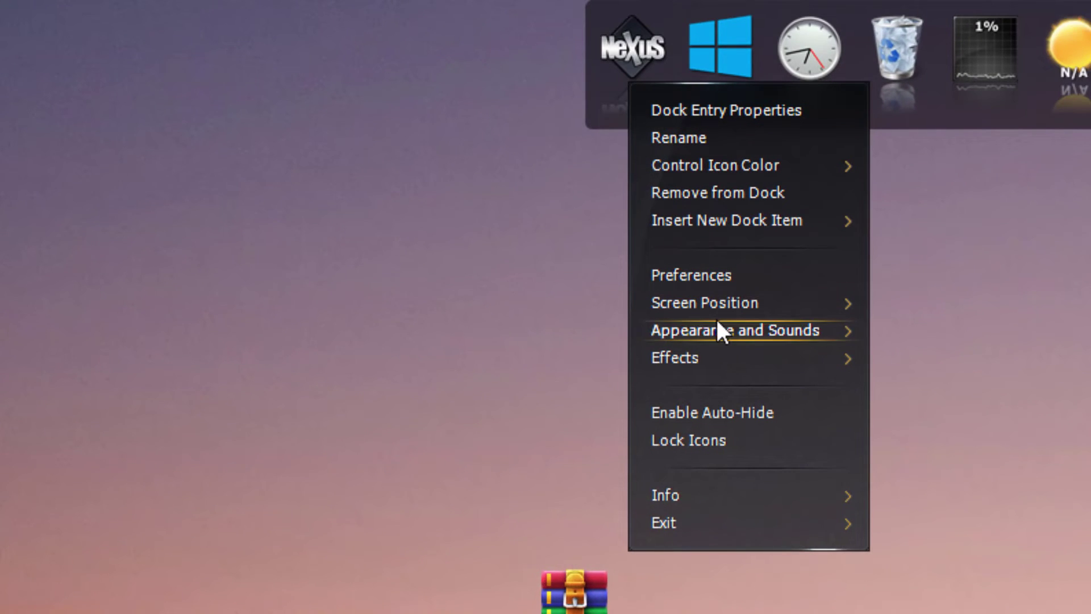
mouse_move(714, 303)
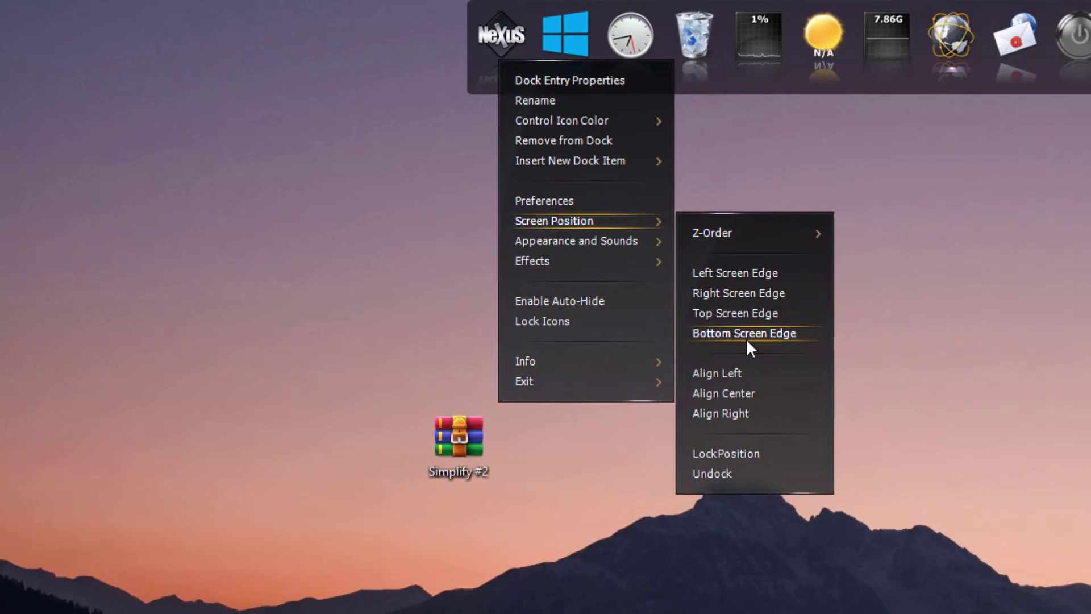
click(746, 334)
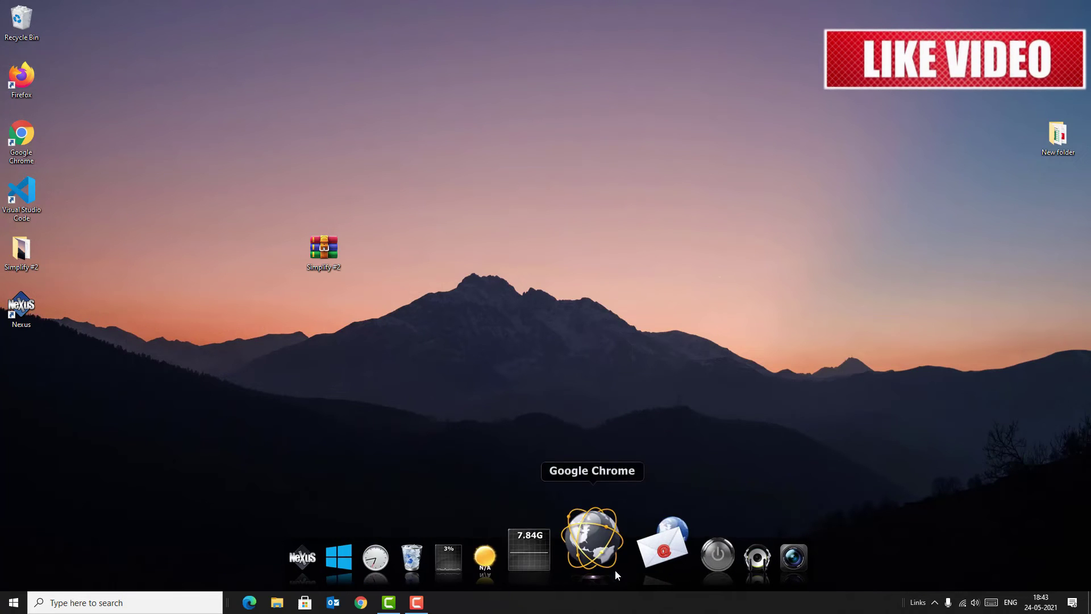
Search 'pho' and open the file location of Adobe Photoshop CS6 (64 Bit).
mouse_move(409, 574)
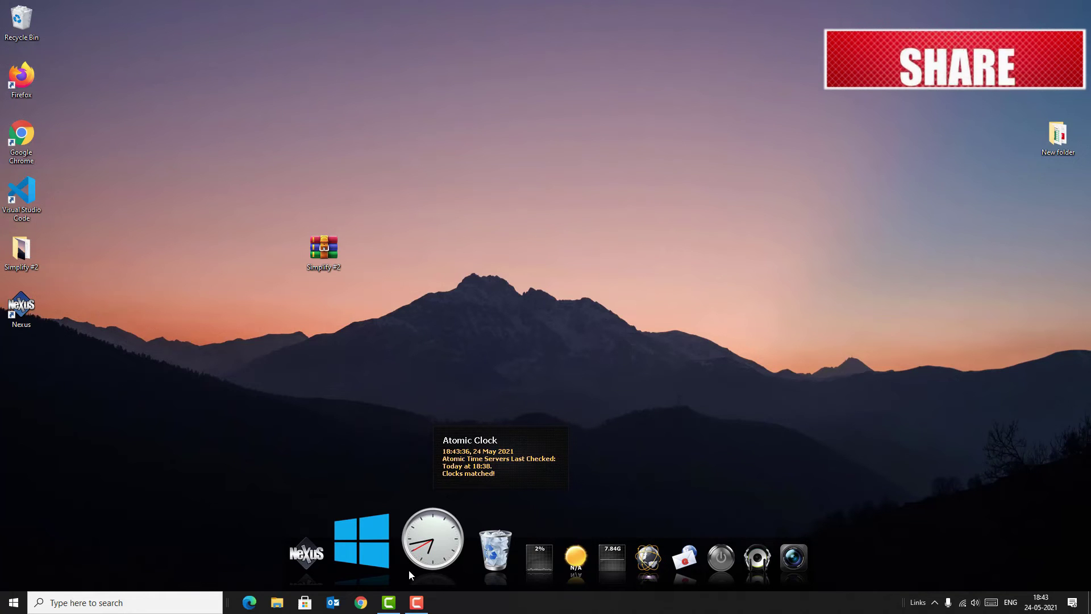
click(146, 605)
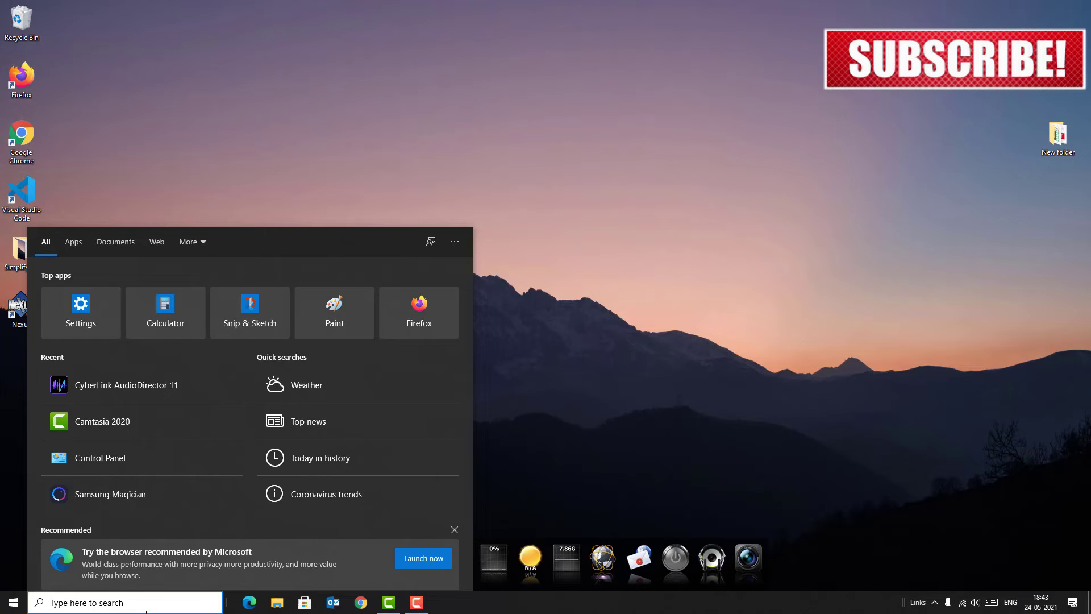
text(pho)
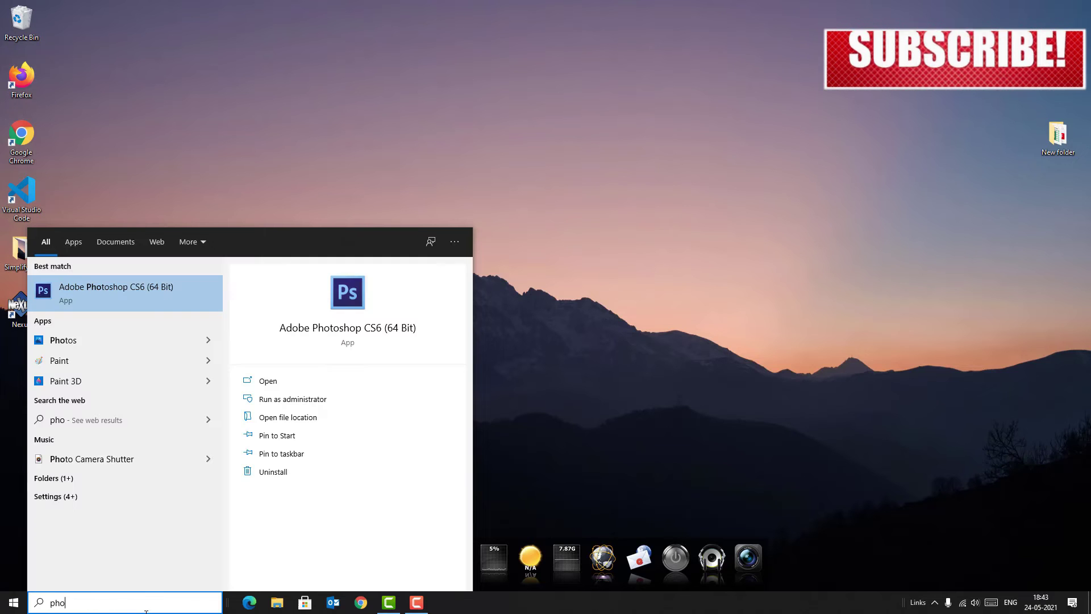
right_click(94, 291)
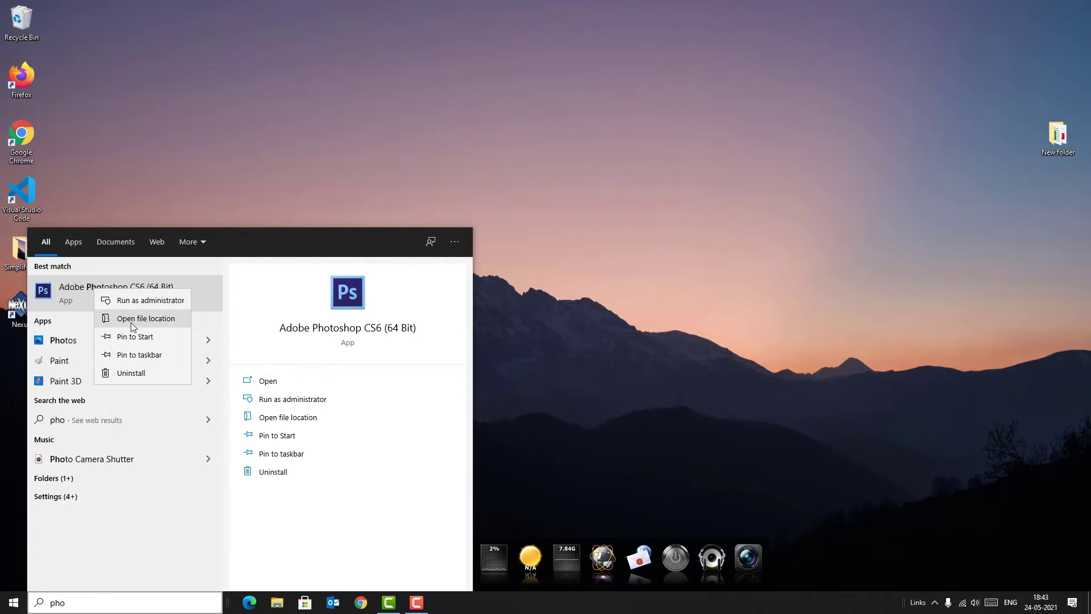
click(131, 320)
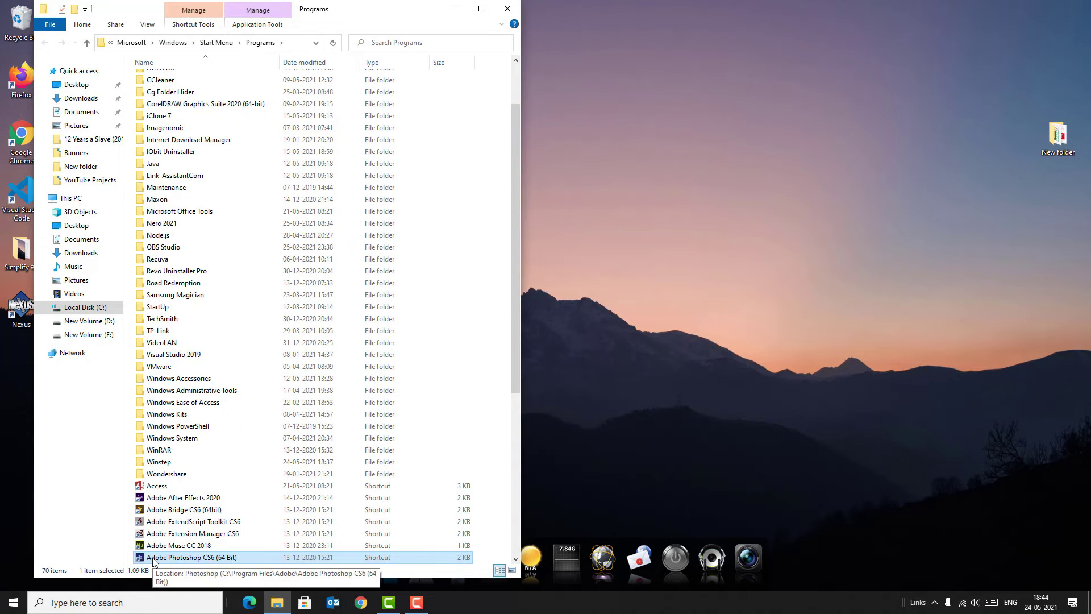
Drag the Photoshop CS6 and Word shortcuts onto the Nexus dock, then close the Programs window.
drag(154, 562, 576, 570)
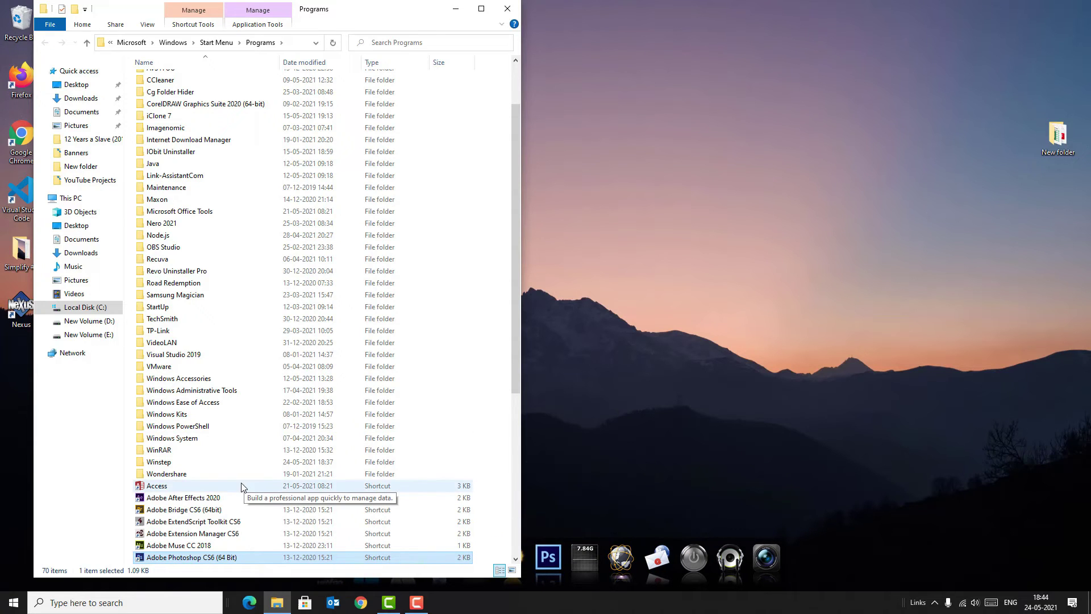
click(105, 603)
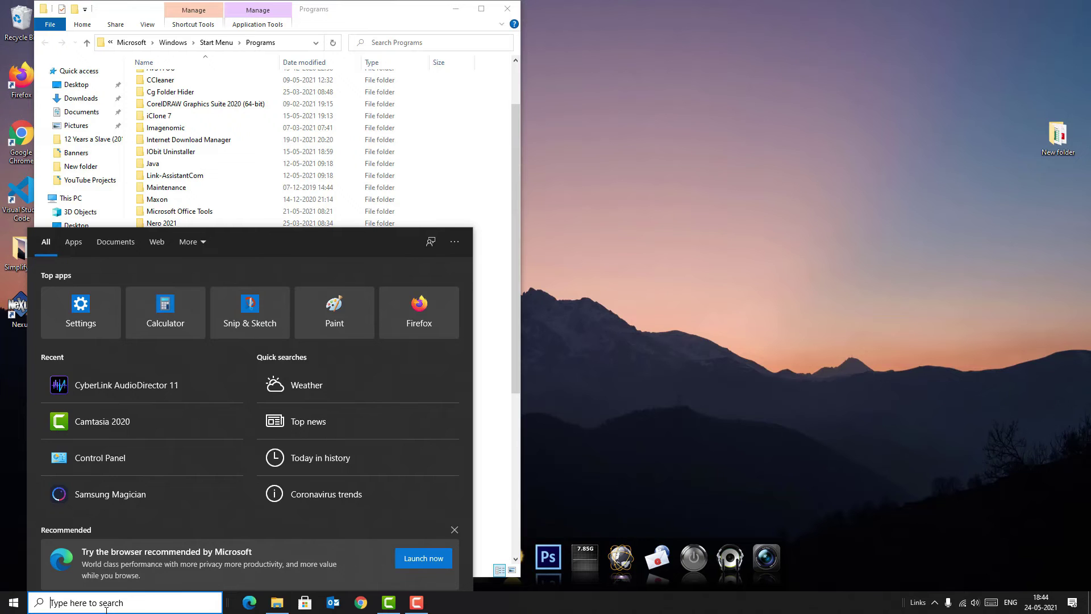
text(word)
right_click(40, 289)
click(100, 315)
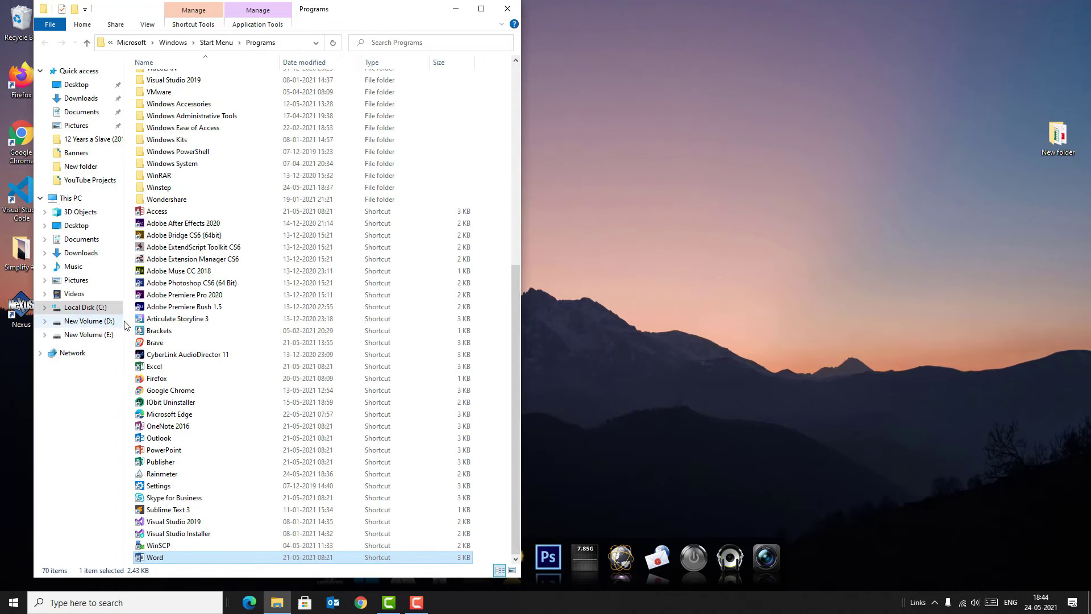
drag(174, 562, 558, 568)
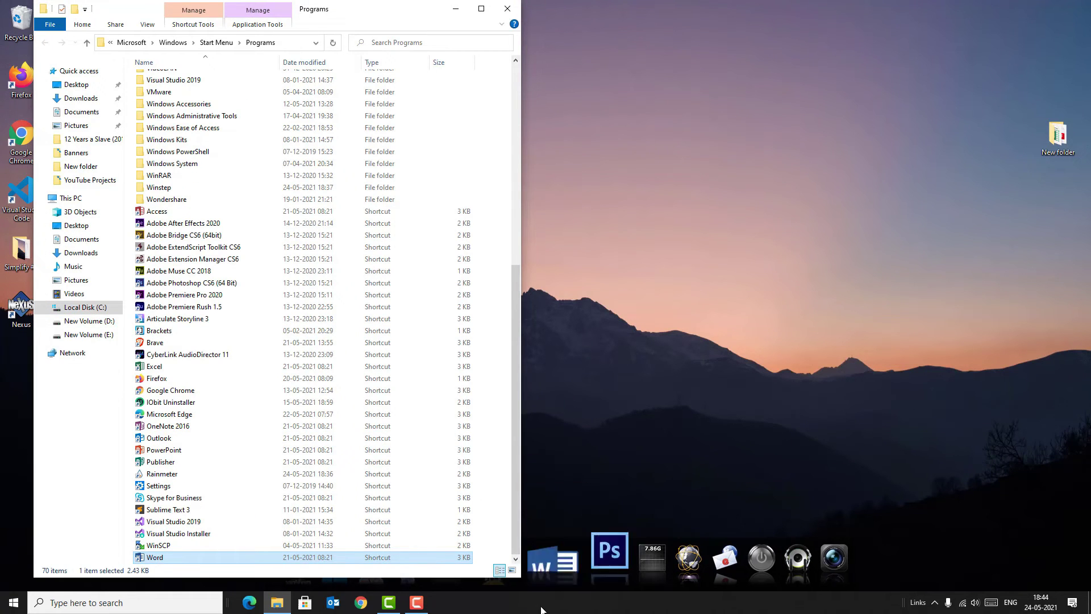
click(513, 11)
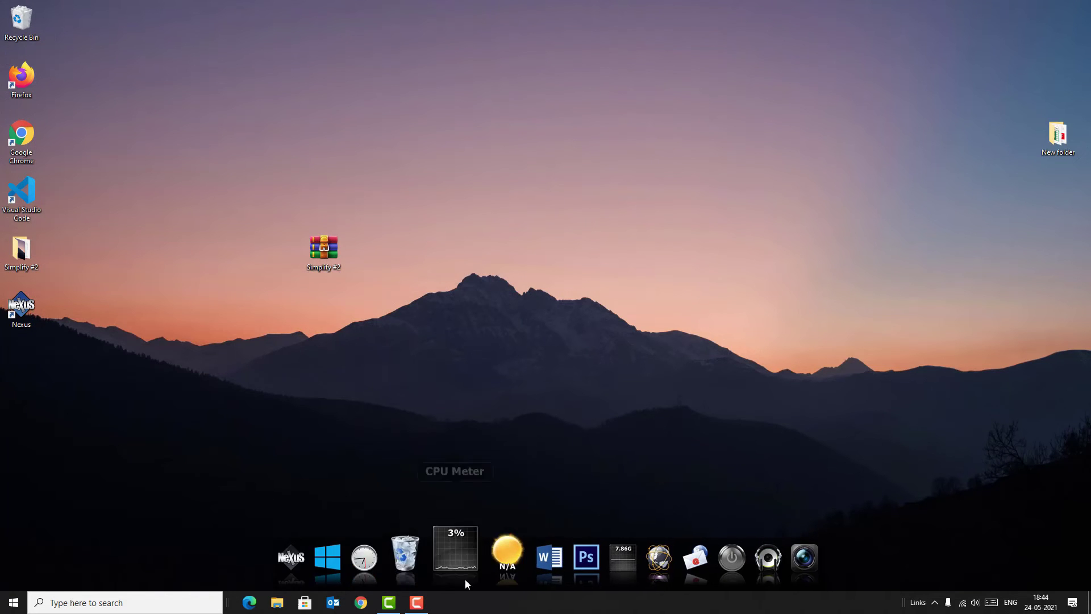
Remove the Weather Module from the Nexus dock, confirming with Yes.
right_click(498, 563)
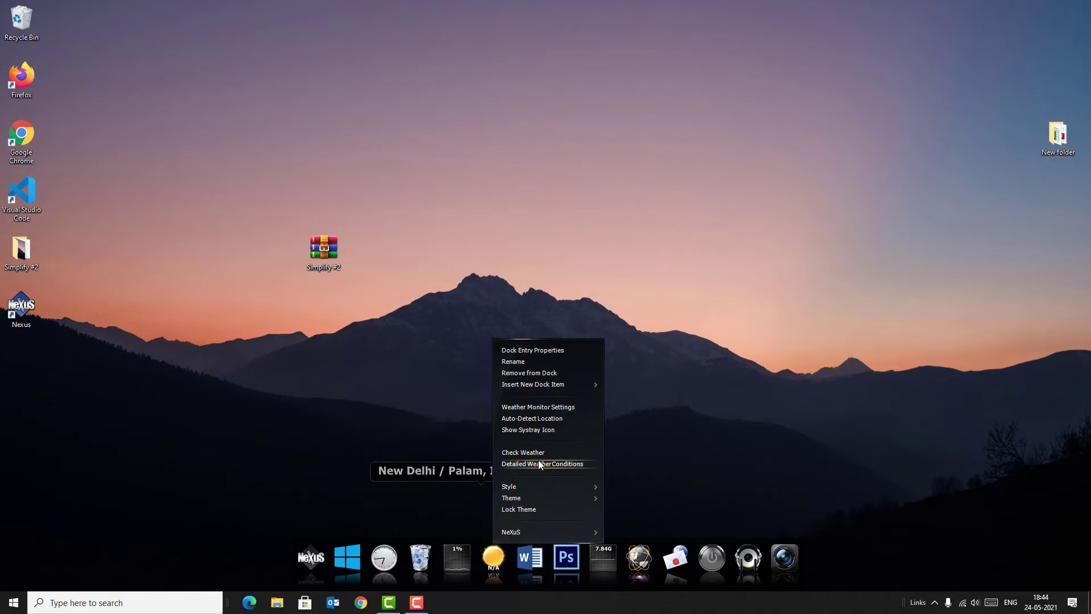
click(530, 374)
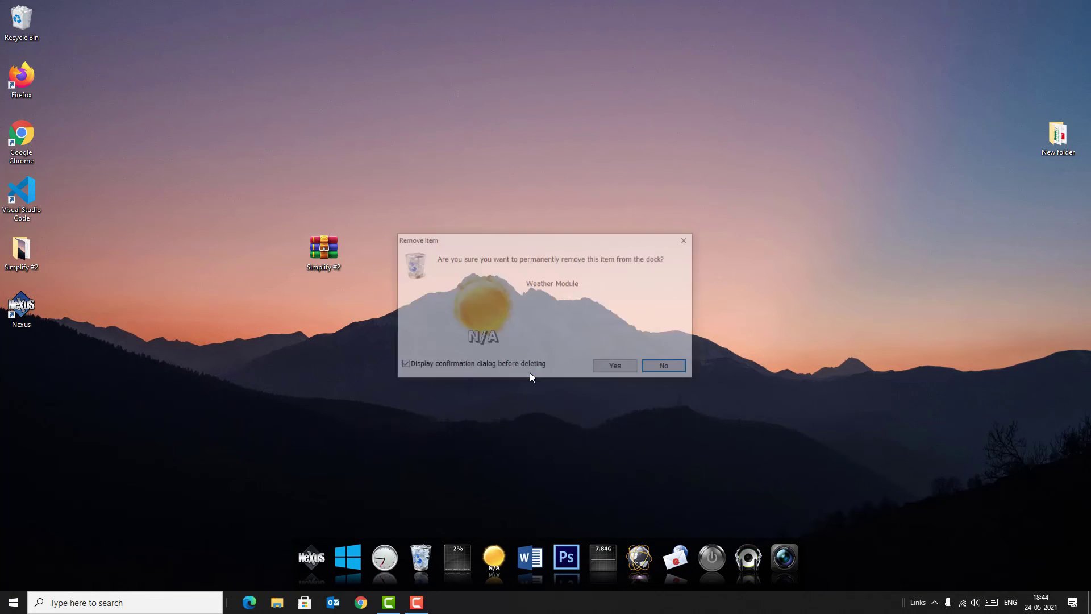
click(592, 369)
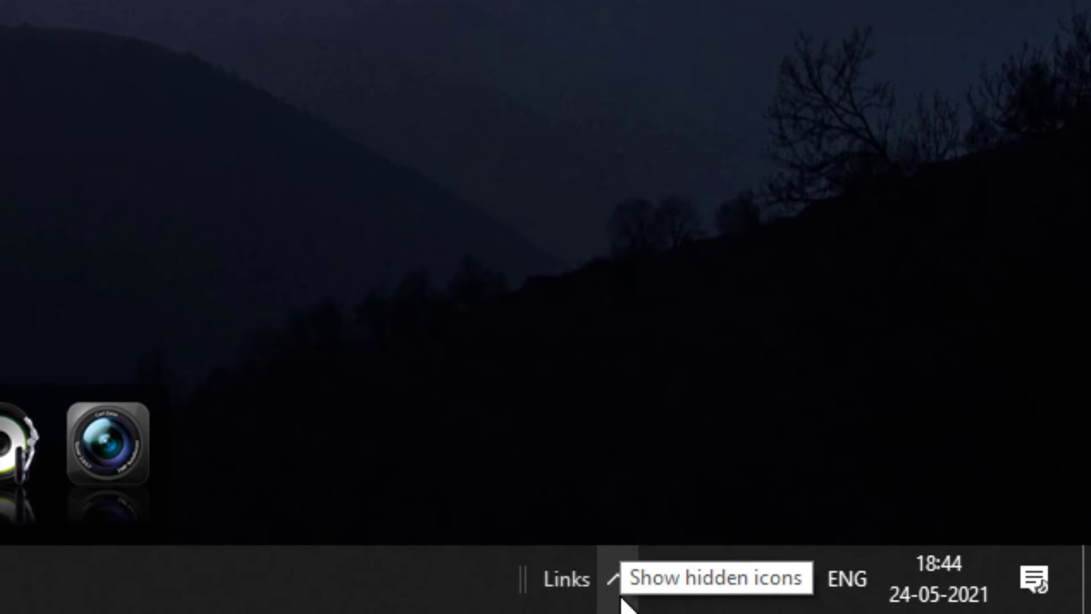
Open the Rainmeter skin manager from the hidden tray icon and refresh all skins.
click(622, 597)
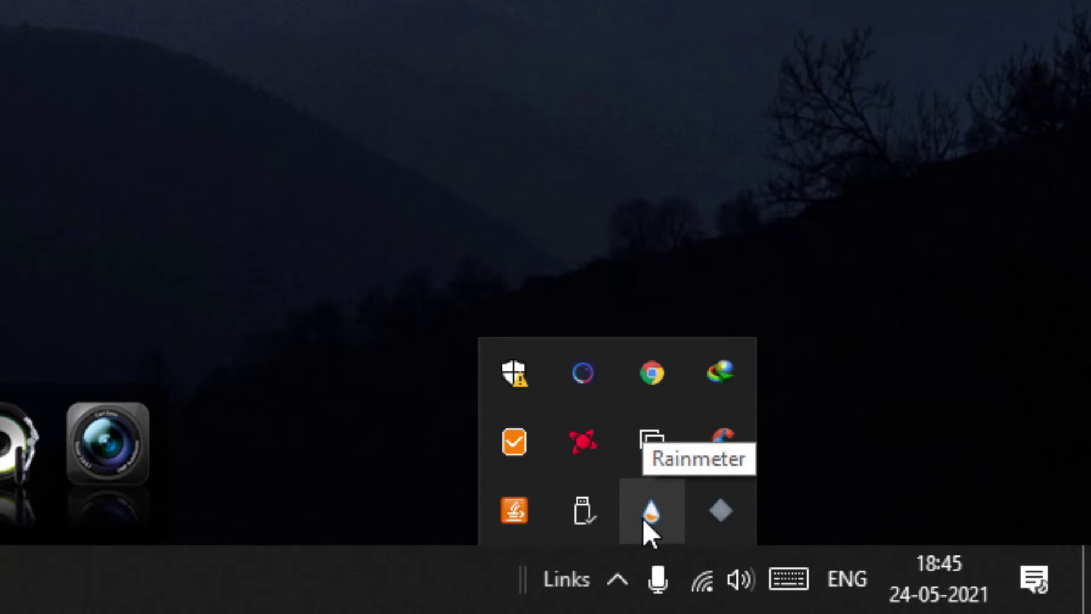
right_click(648, 528)
mouse_move(824, 208)
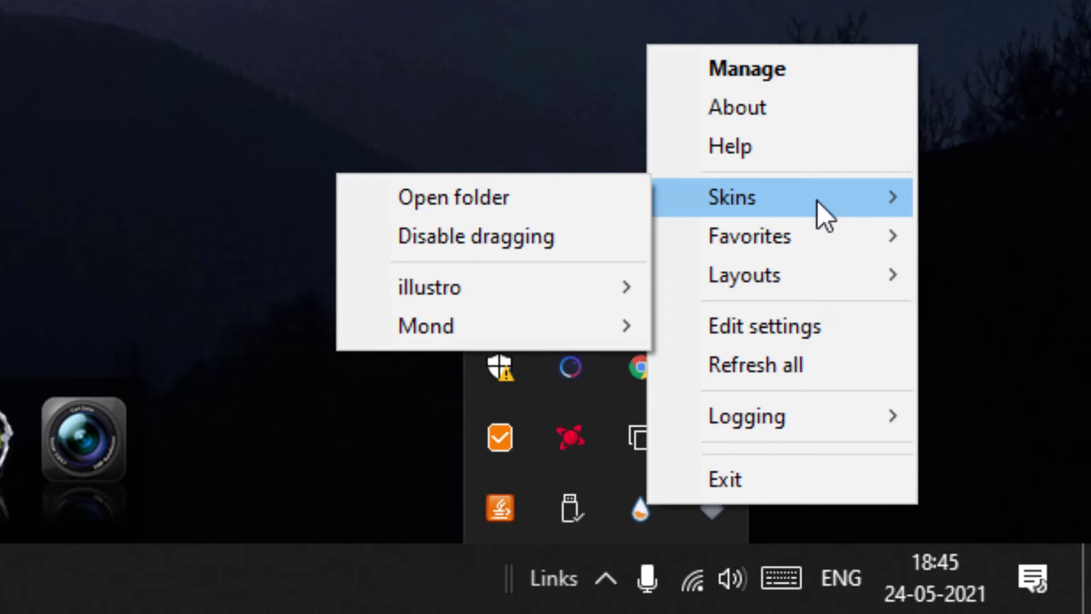
click(800, 68)
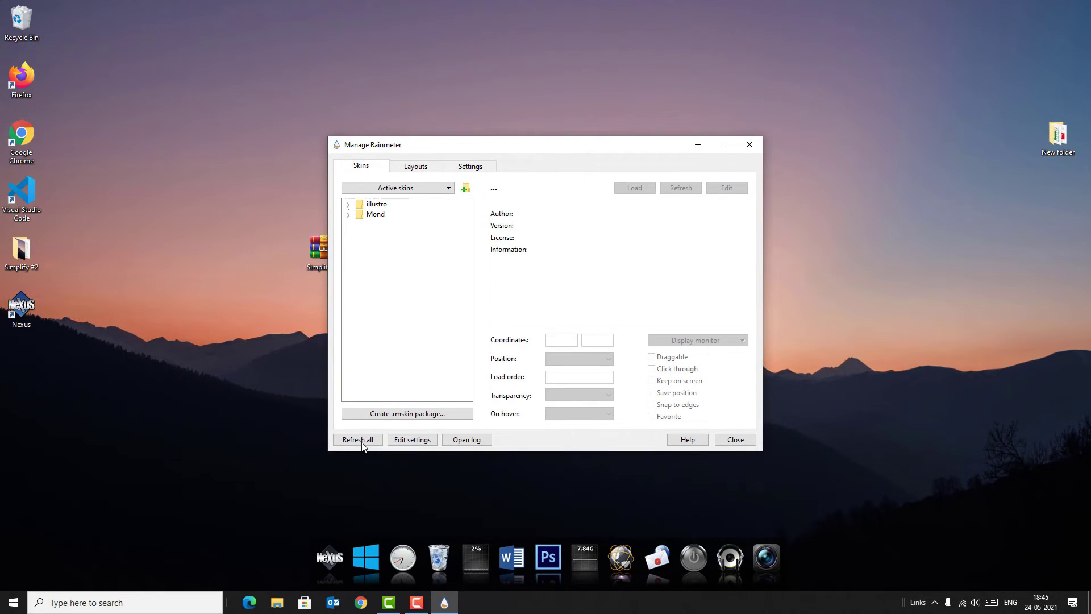
click(358, 440)
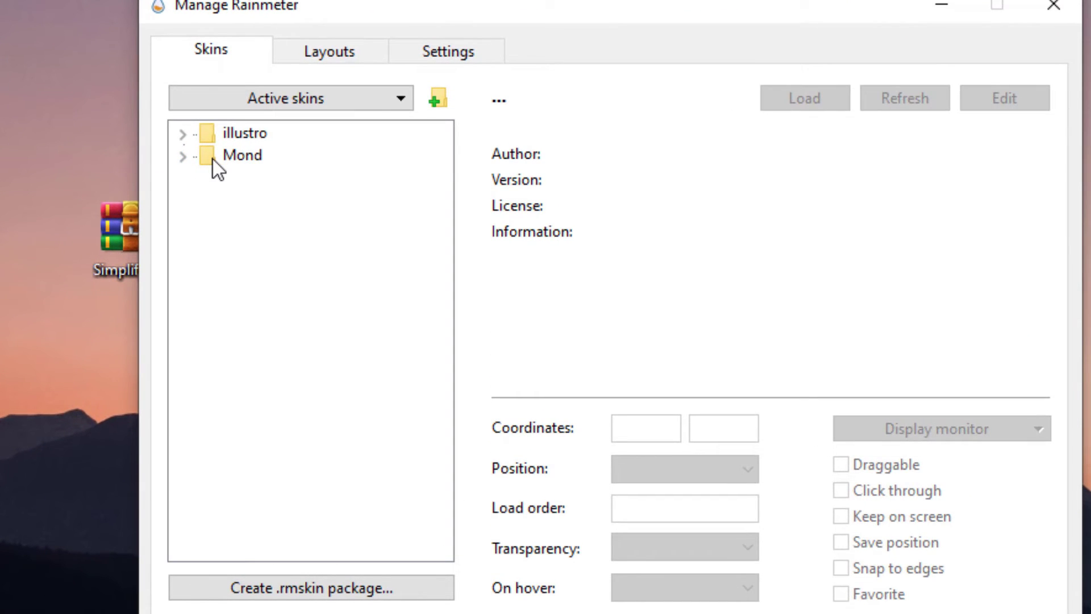
Load Mond's Clock.ini and Player.ini skins onto the desktop, then close the manager.
double_click(212, 159)
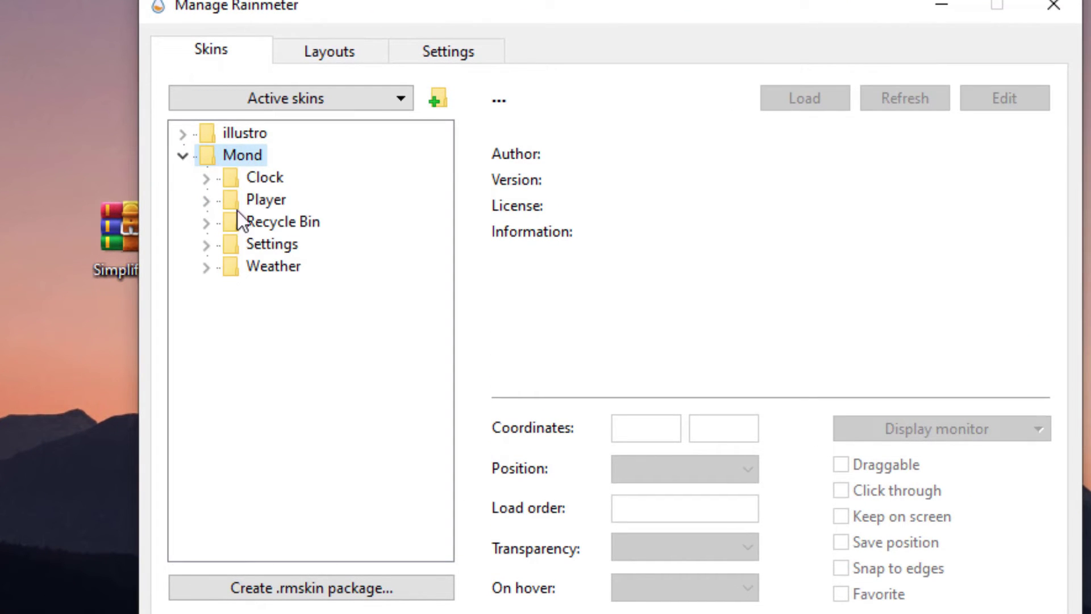
double_click(237, 185)
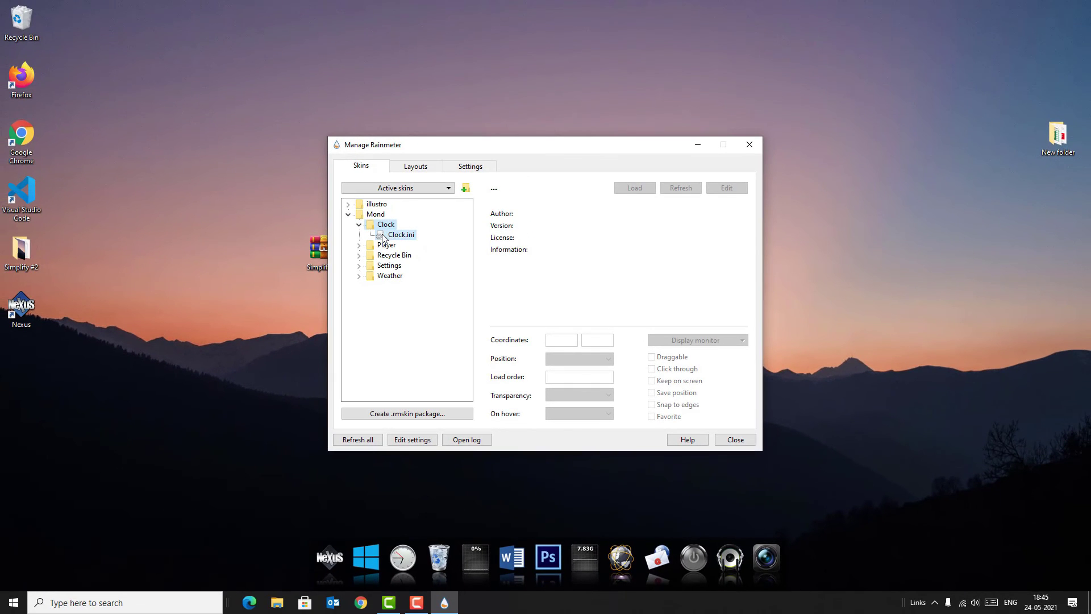
double_click(383, 234)
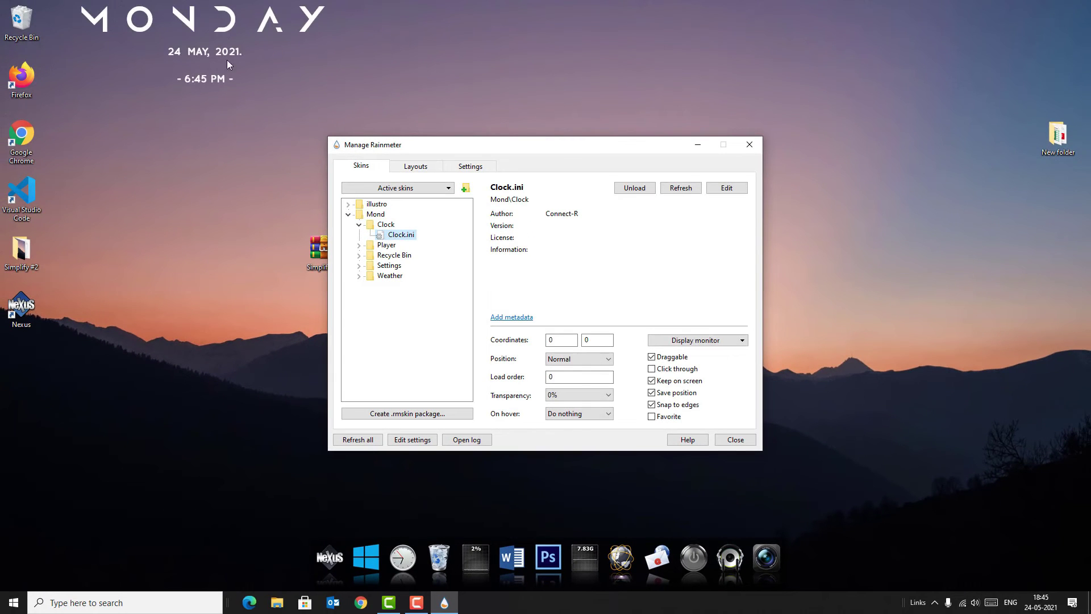
click(359, 246)
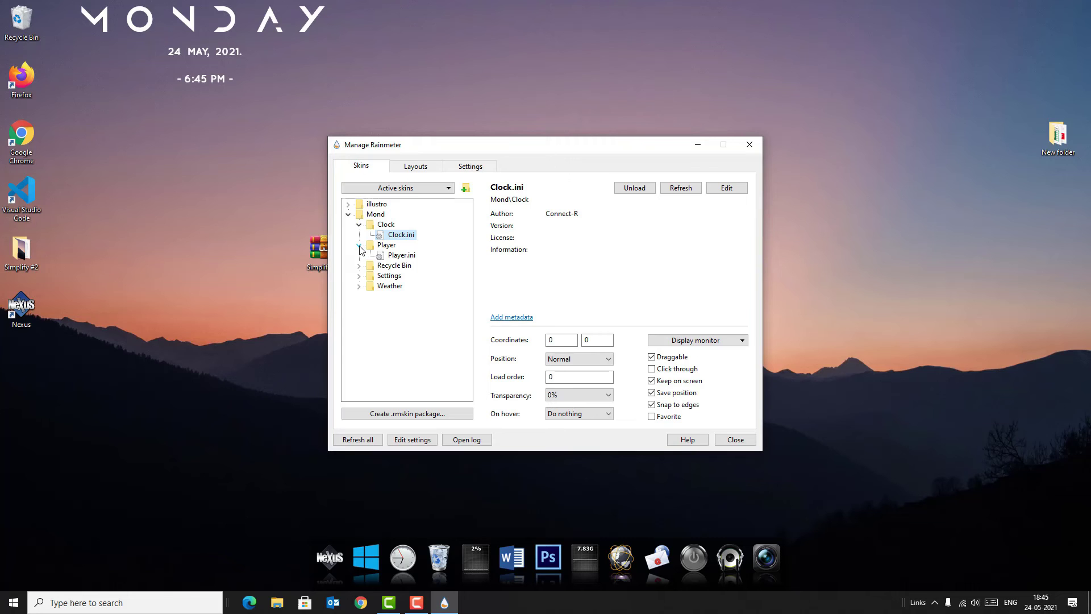
double_click(406, 257)
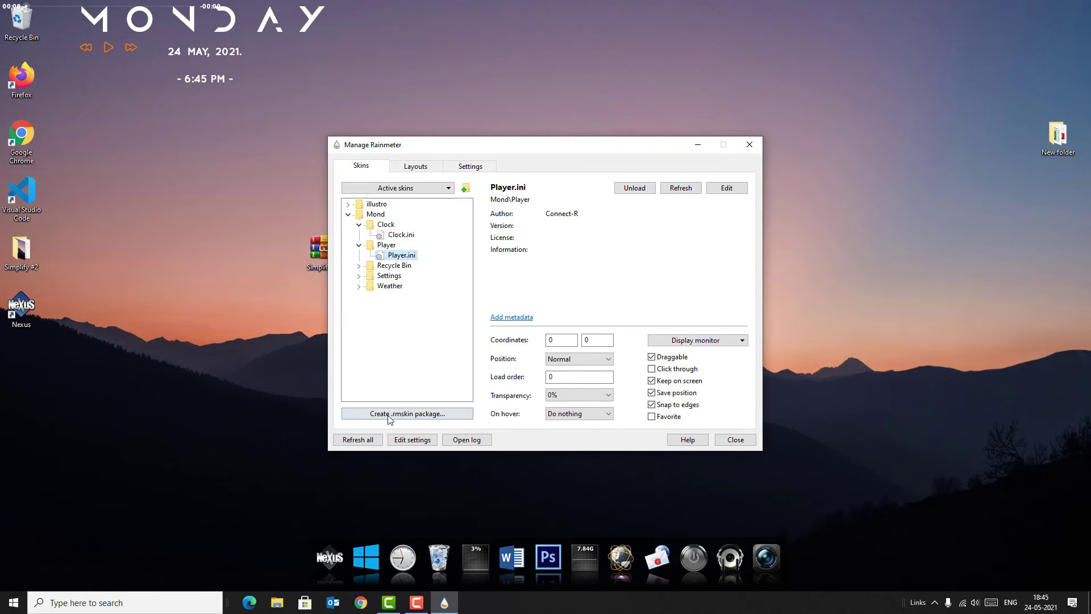
click(734, 441)
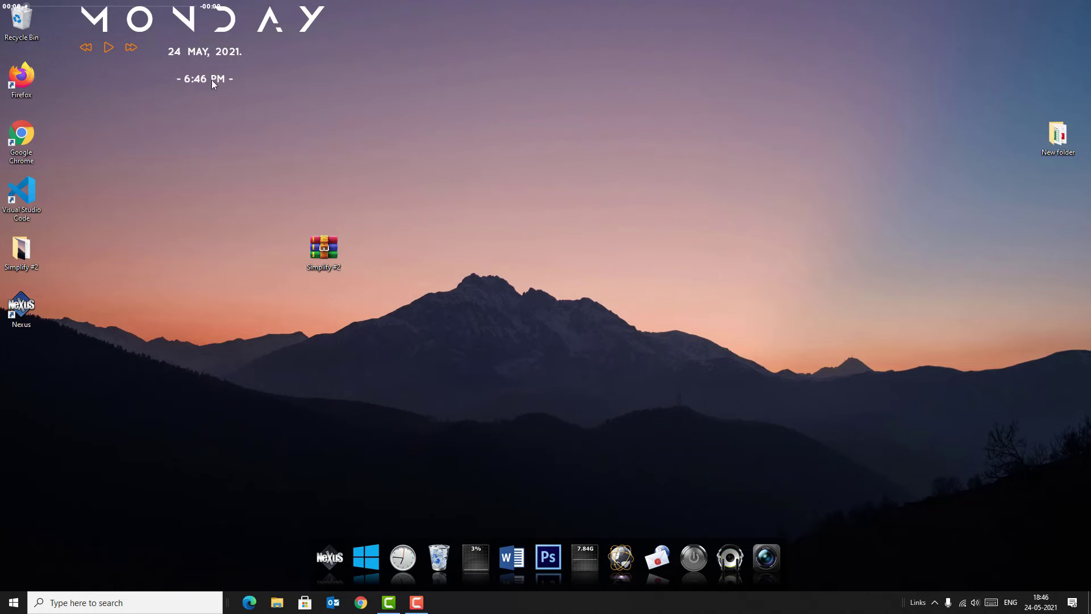
Drag the MONDAY clock to the top centre and the player controls down, centred above the dock.
drag(211, 80, 544, 221)
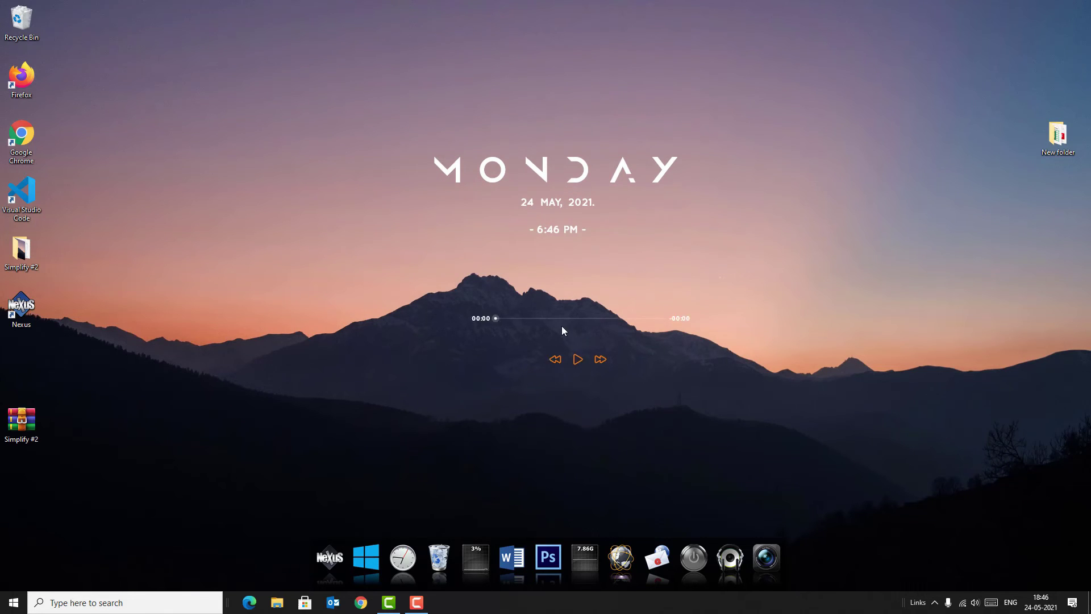
drag(562, 327, 534, 349)
drag(518, 230, 521, 167)
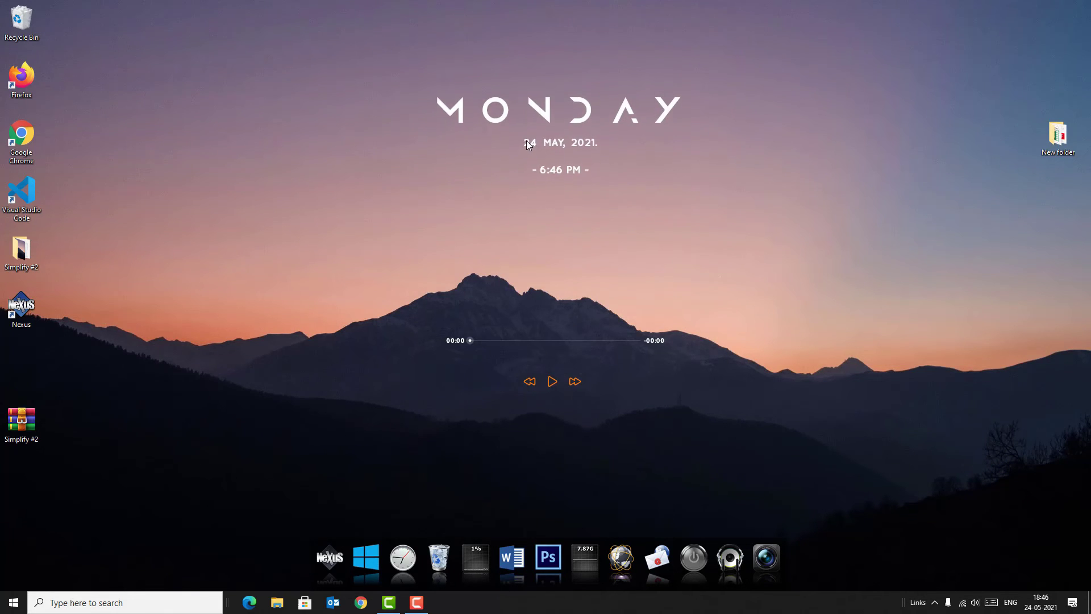
drag(540, 121, 542, 49)
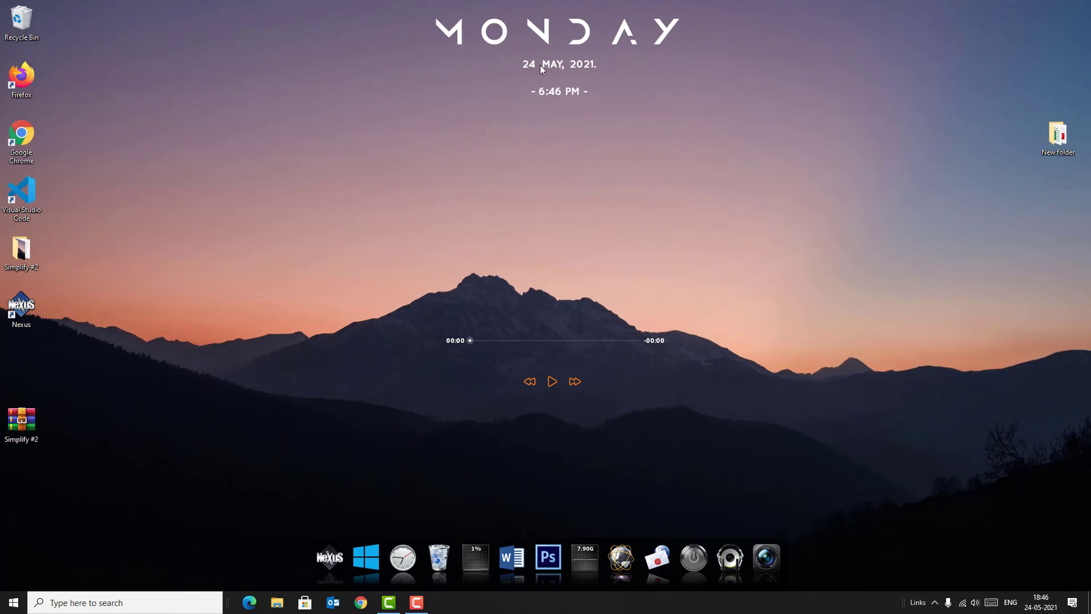
drag(557, 321, 558, 444)
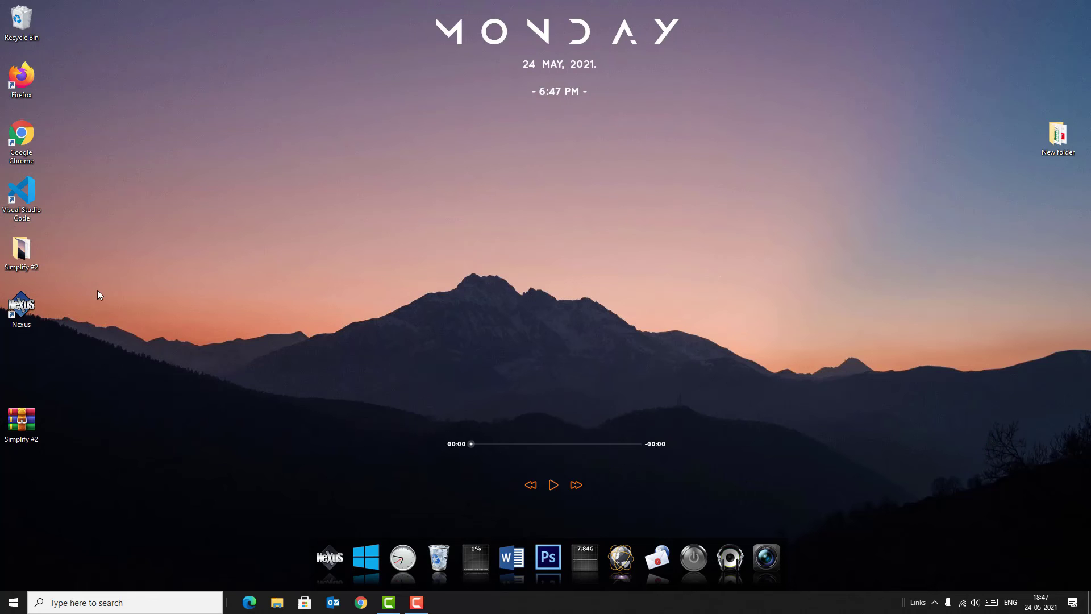
Turn off Show desktop icons in the desktop's View menu.
right_click(162, 196)
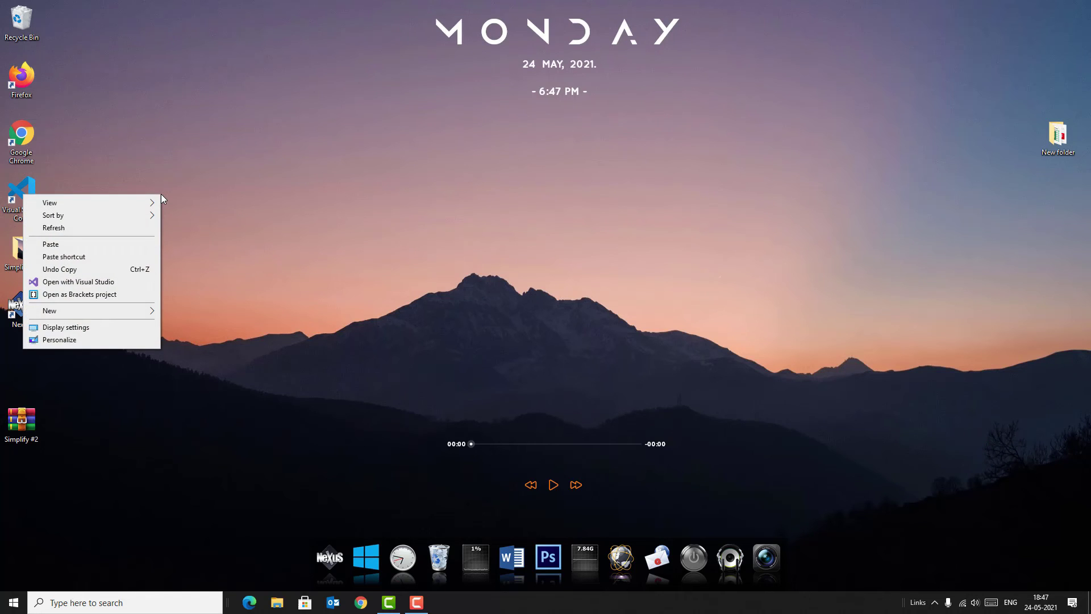
mouse_move(92, 206)
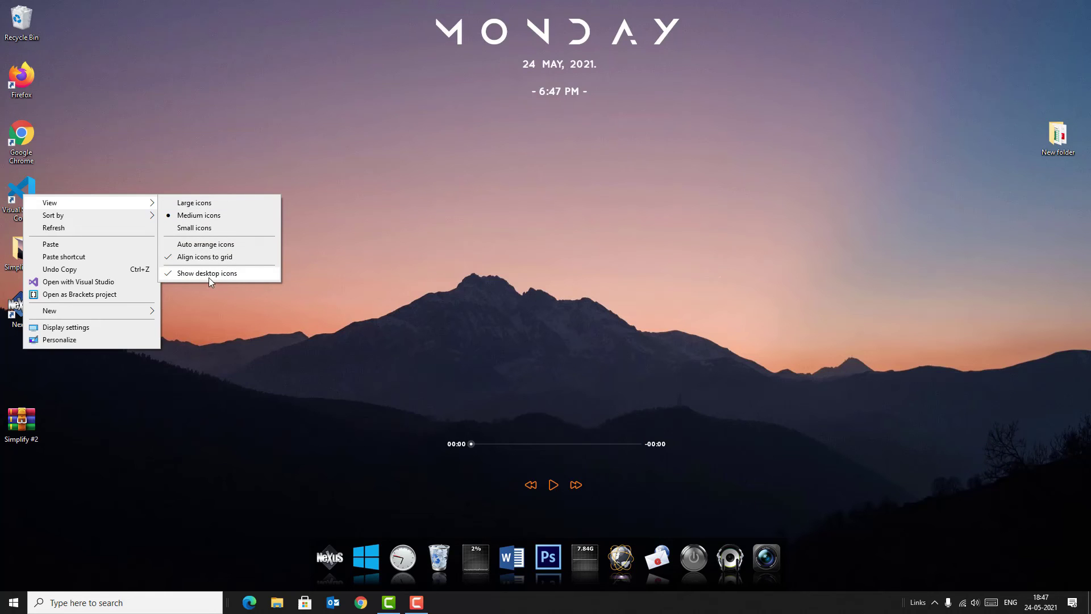
click(176, 274)
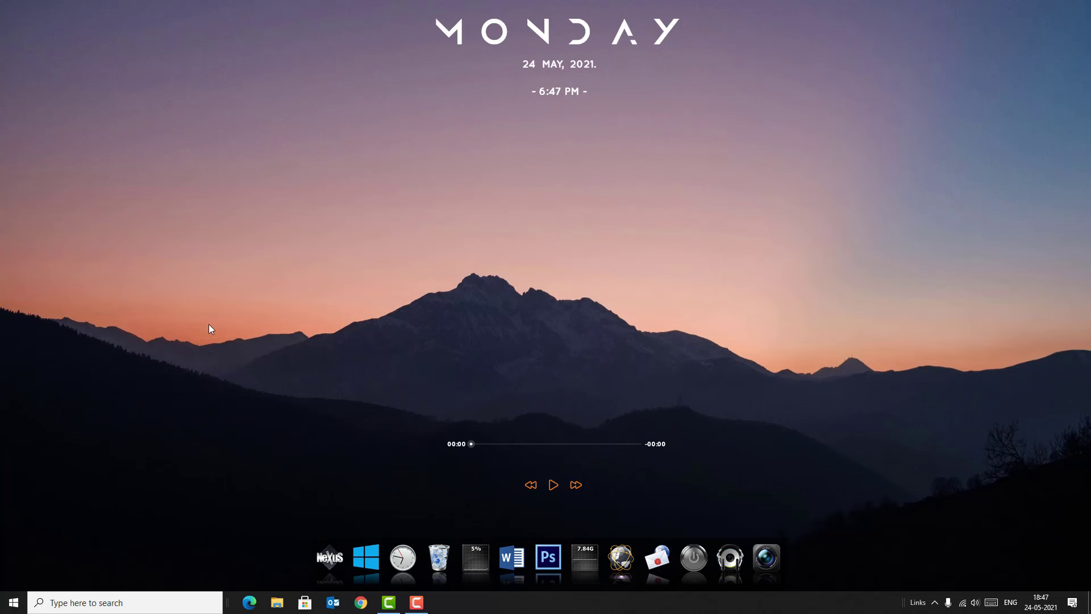
right_click(221, 247)
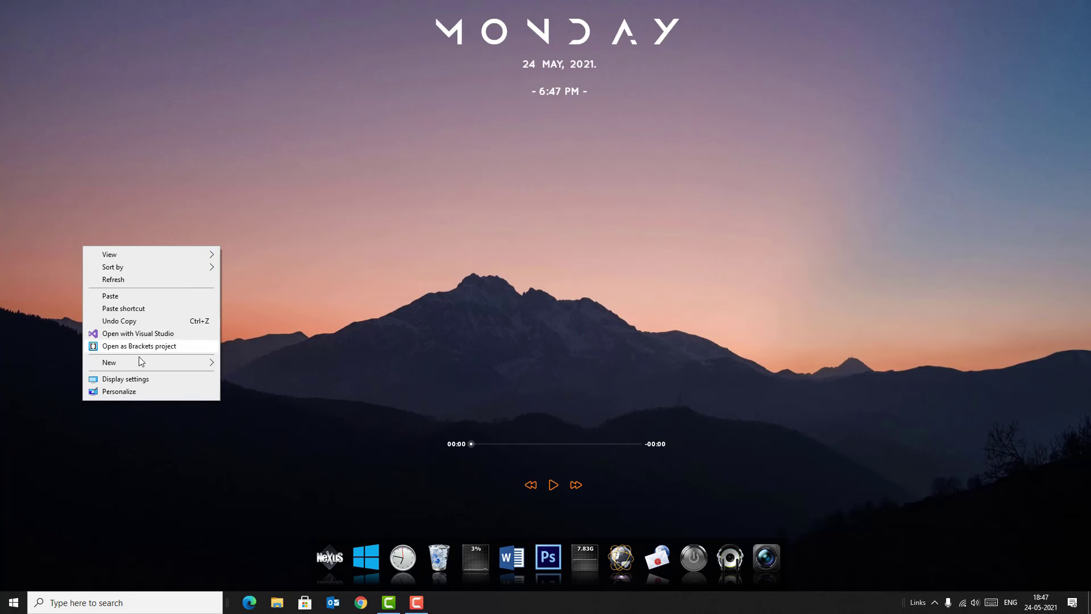
Lock the taskbar, auto-hide it in desktop mode, close Settings, and nudge the clock lower.
click(124, 391)
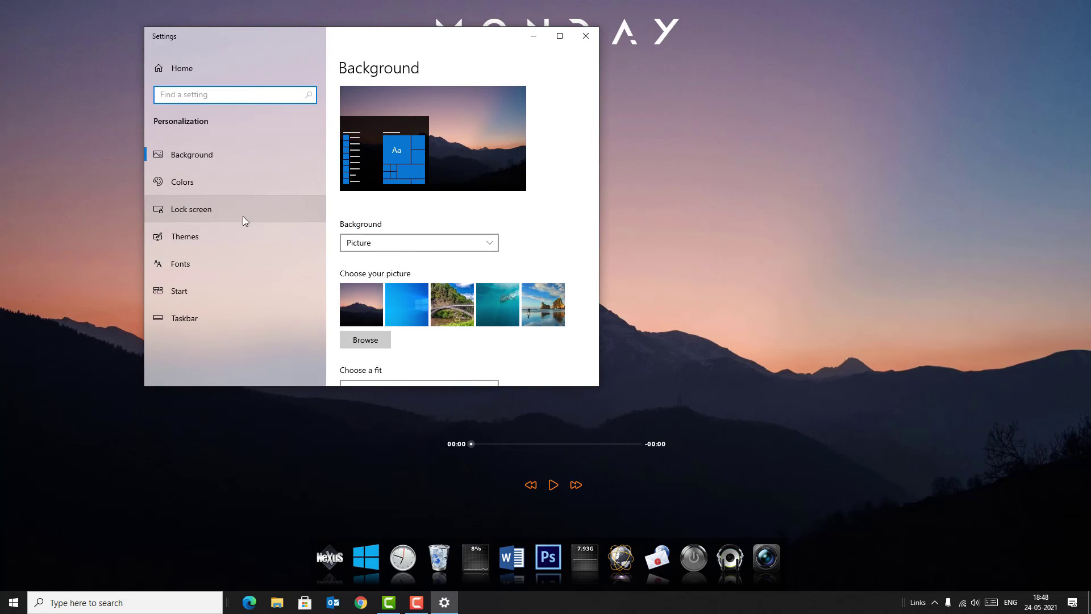
click(194, 314)
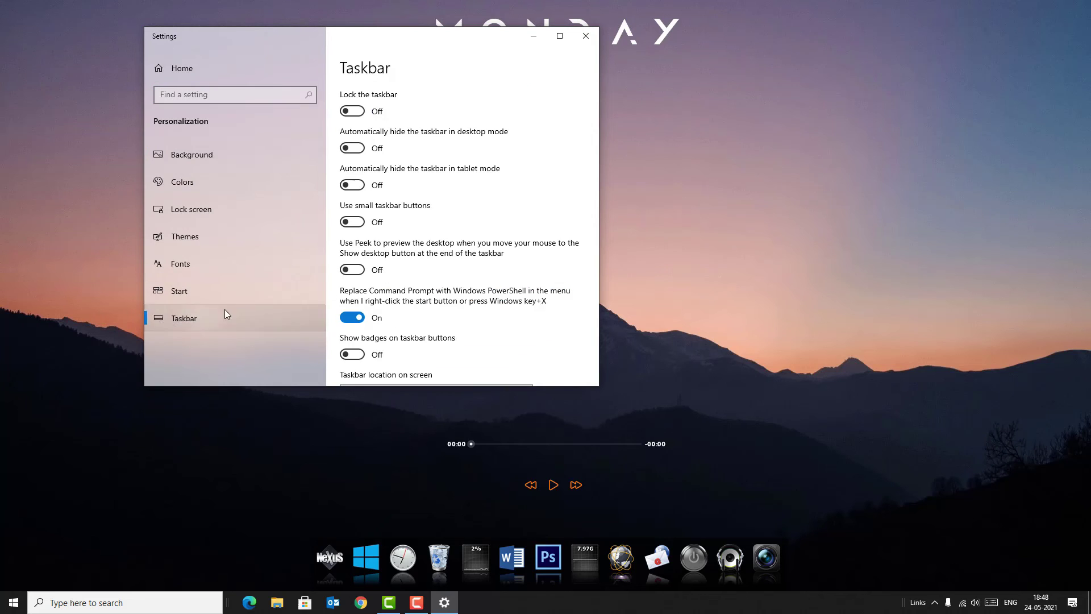
click(351, 112)
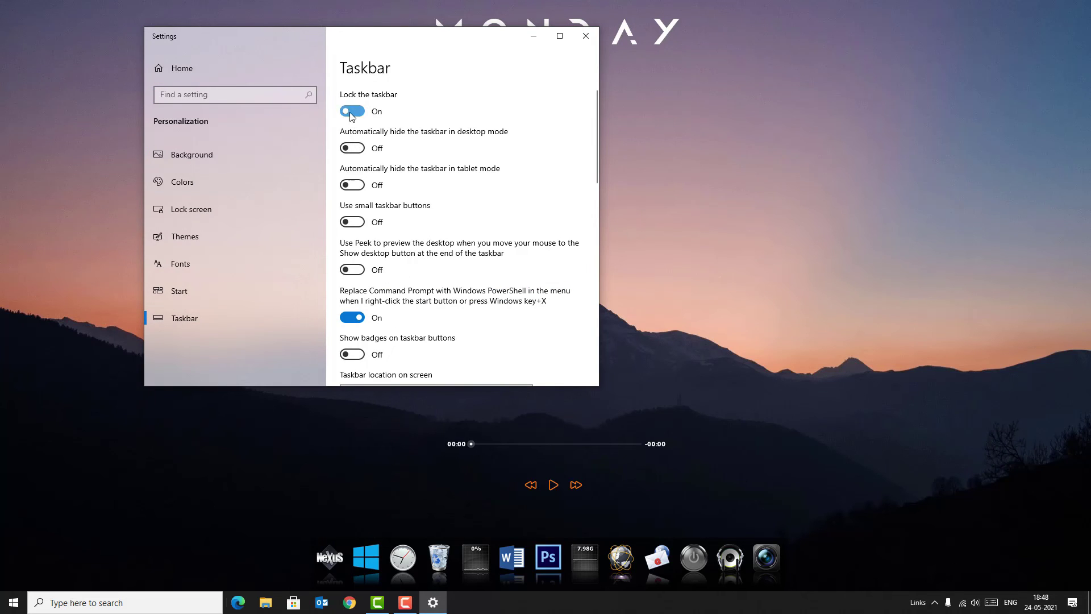
click(345, 149)
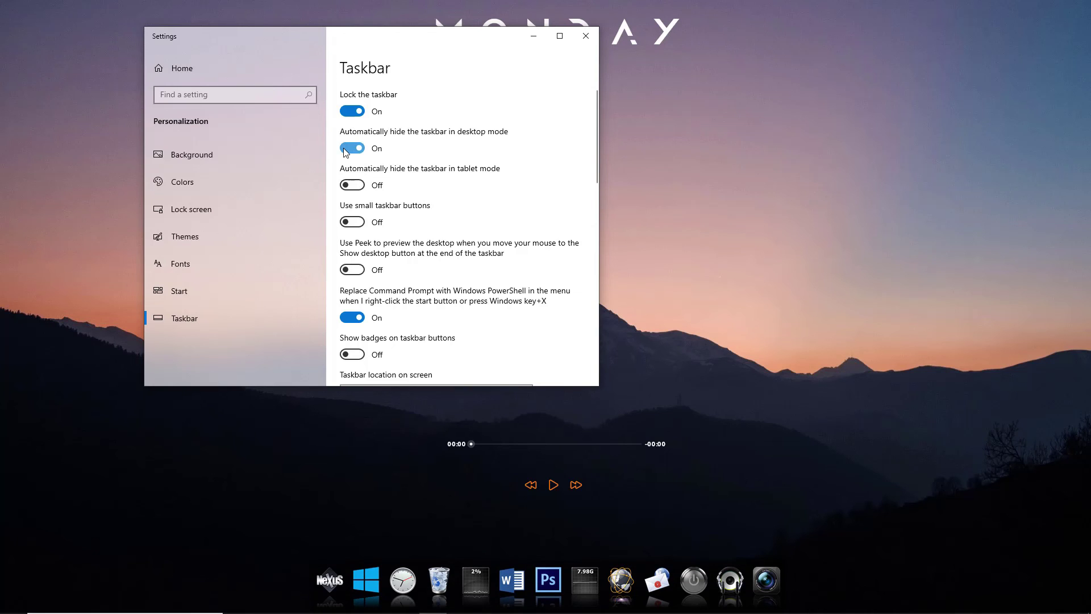
key(alt+F4)
drag(568, 64, 568, 117)
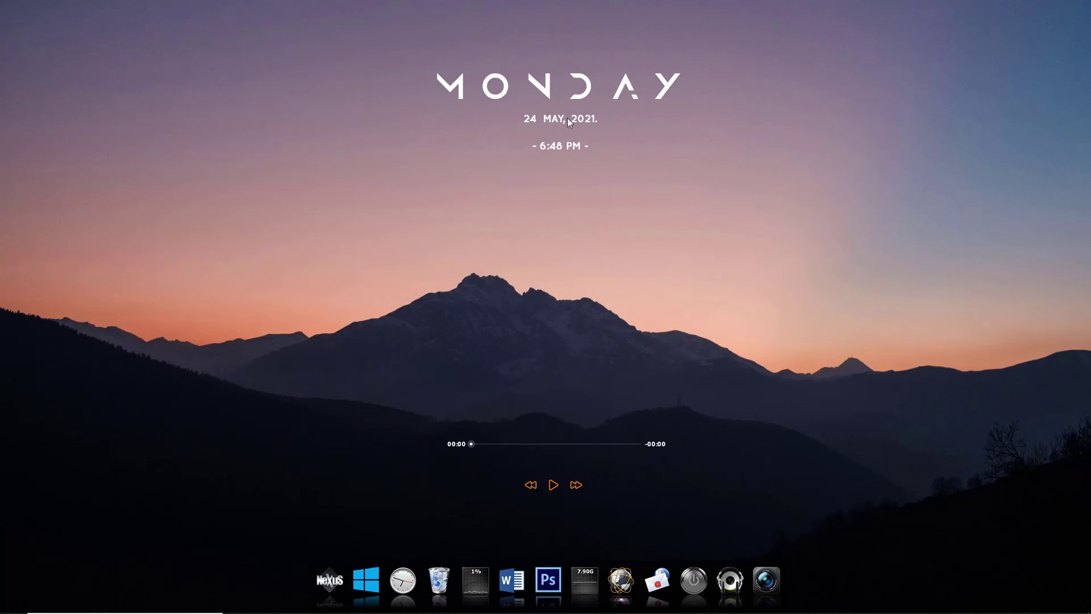
Uncheck Draggable in the Settings of both the Mond clock and Mond player skins.
right_click(544, 94)
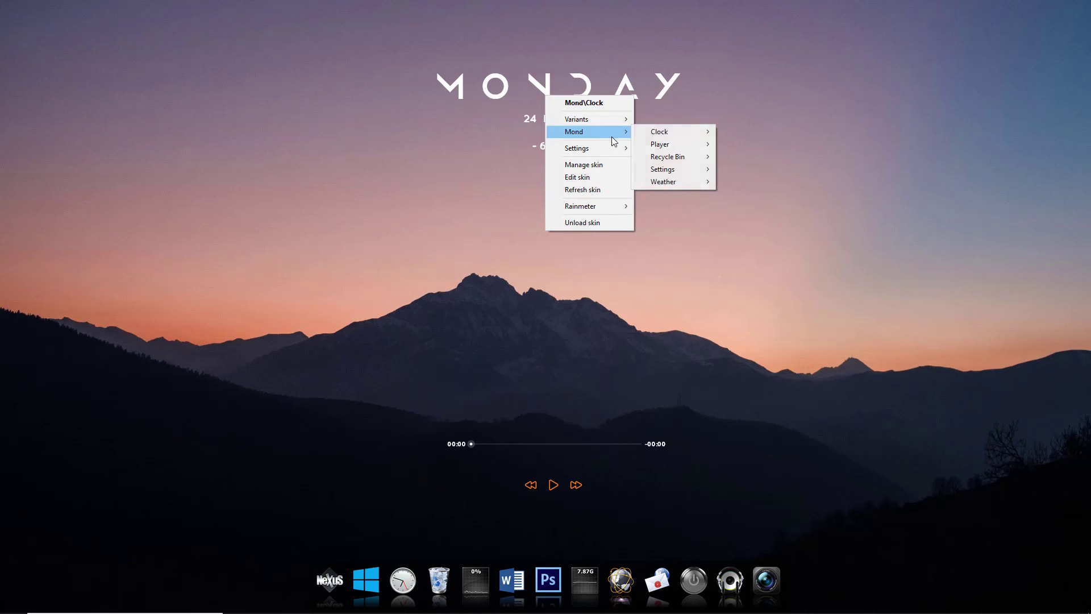
mouse_move(613, 150)
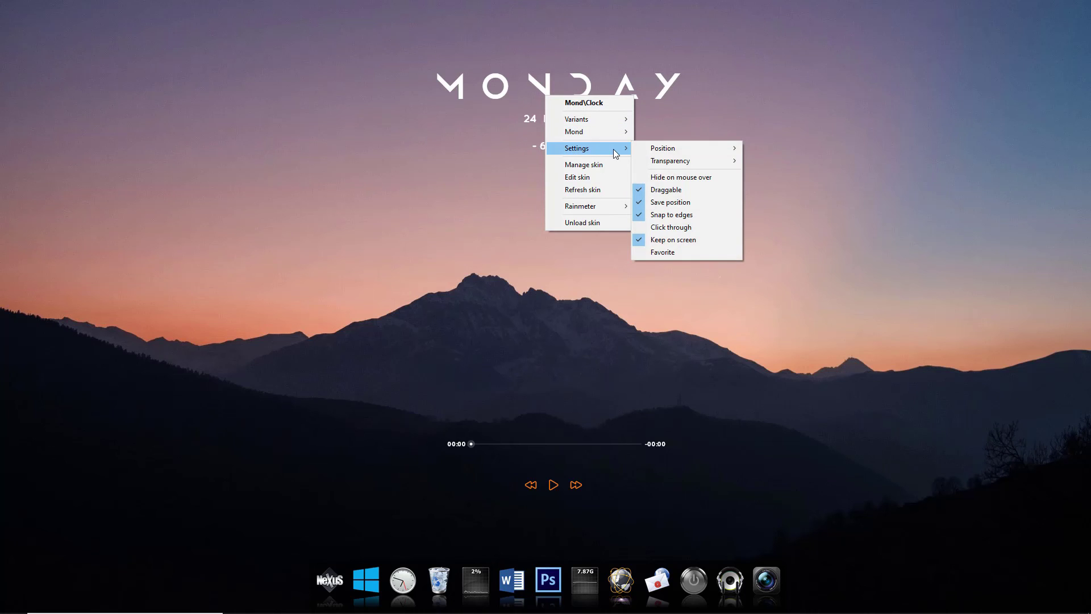
click(659, 192)
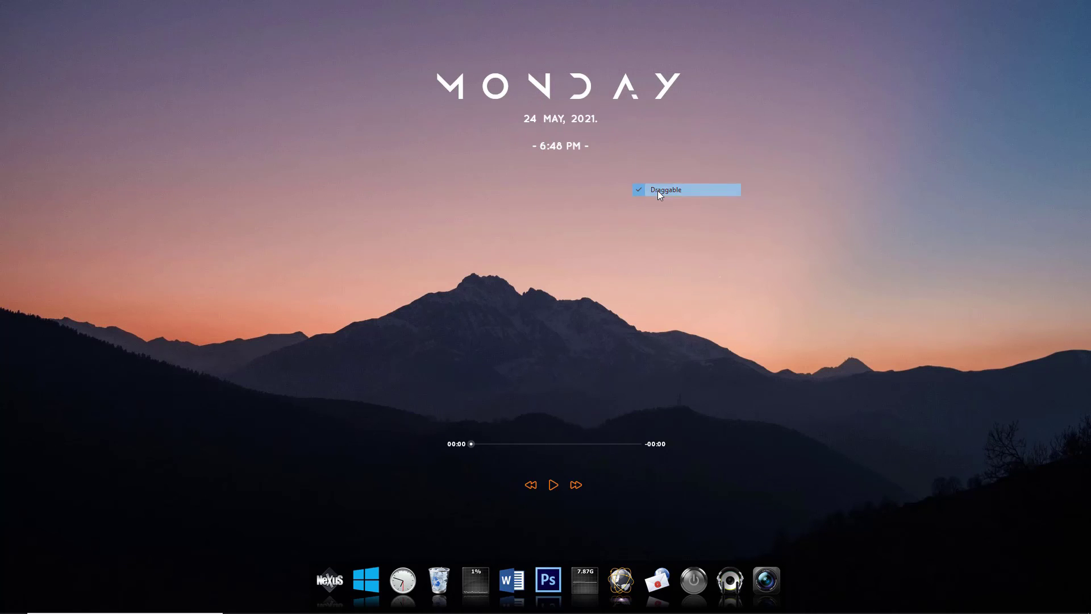
right_click(553, 446)
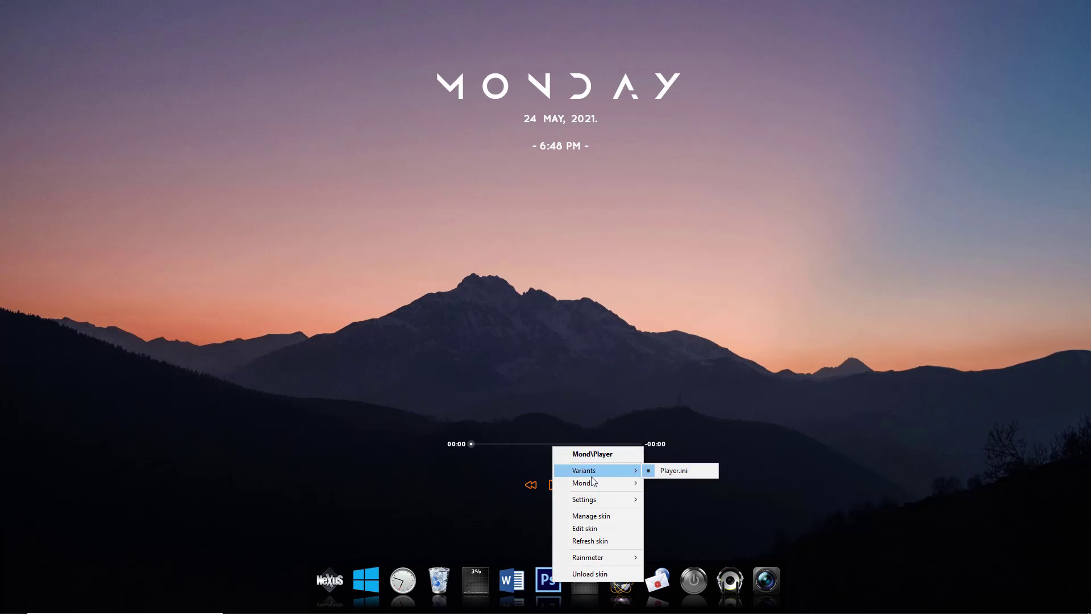
mouse_move(594, 486)
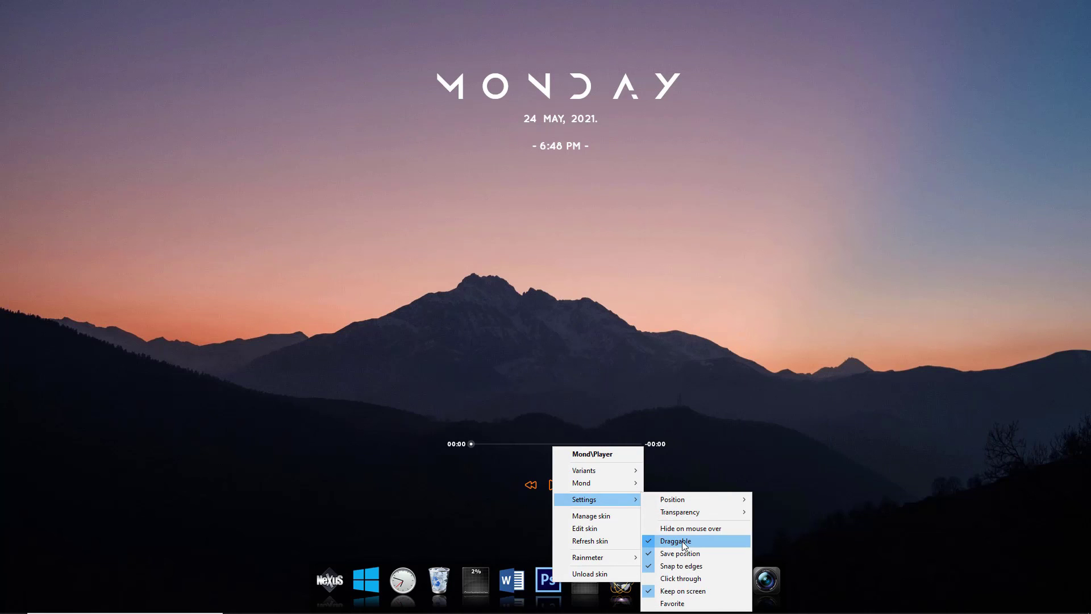
click(682, 541)
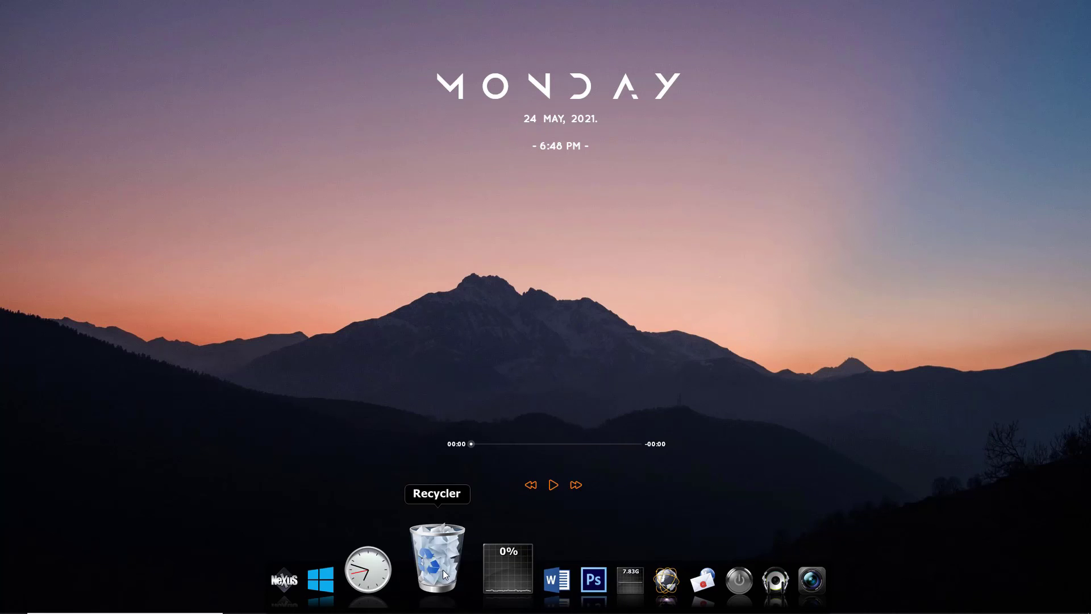